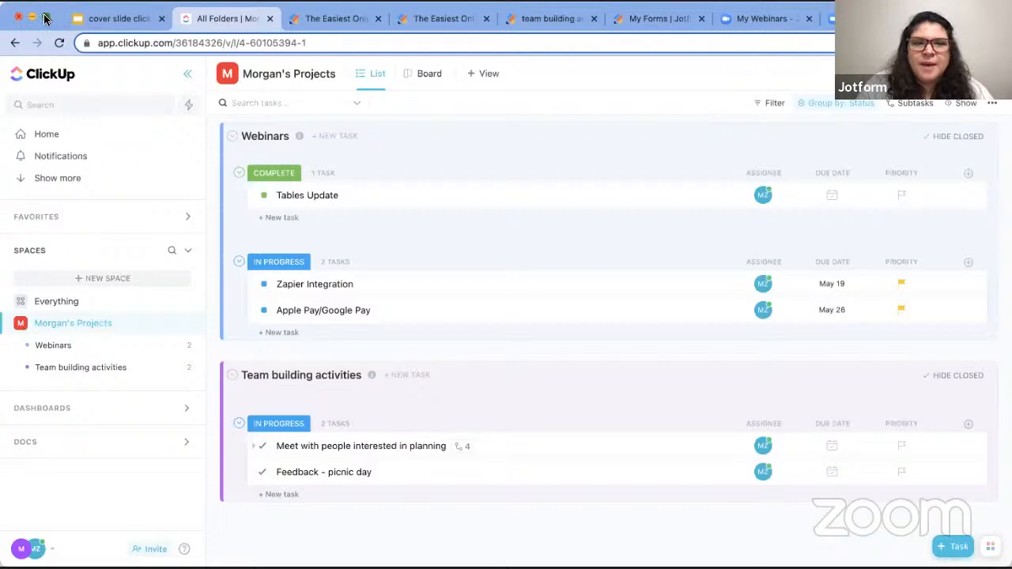
- Take the browser out of full screen with the ClickUp task list still showing
{"action": "left_click", "coordinate": [45, 18]}
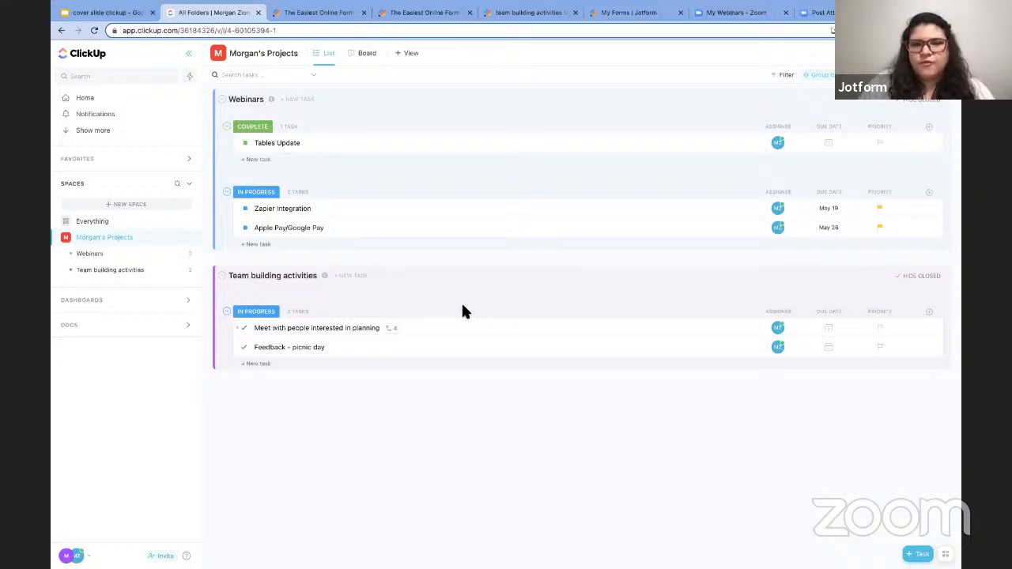
{"action": "left_click", "coordinate": [344, 334]}
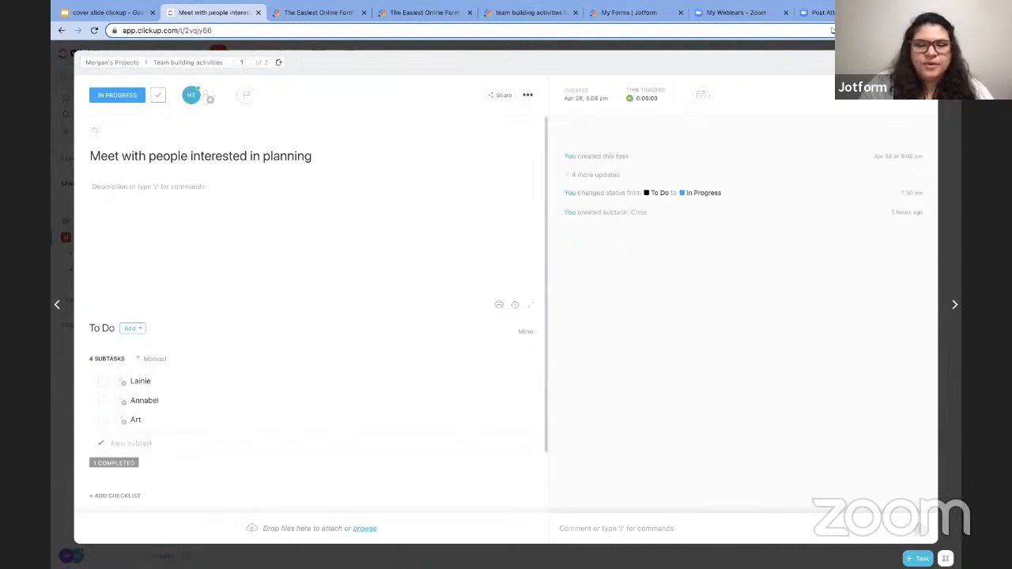
{"action": "key", "text": "Escape"}
{"action": "left_click", "coordinate": [284, 351]}
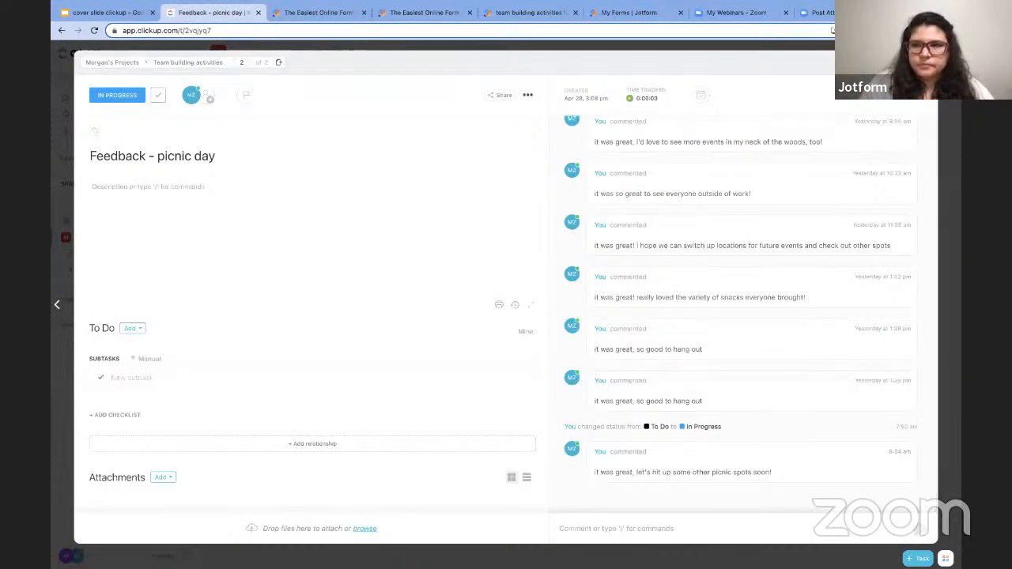
{"action": "key", "text": "Escape"}
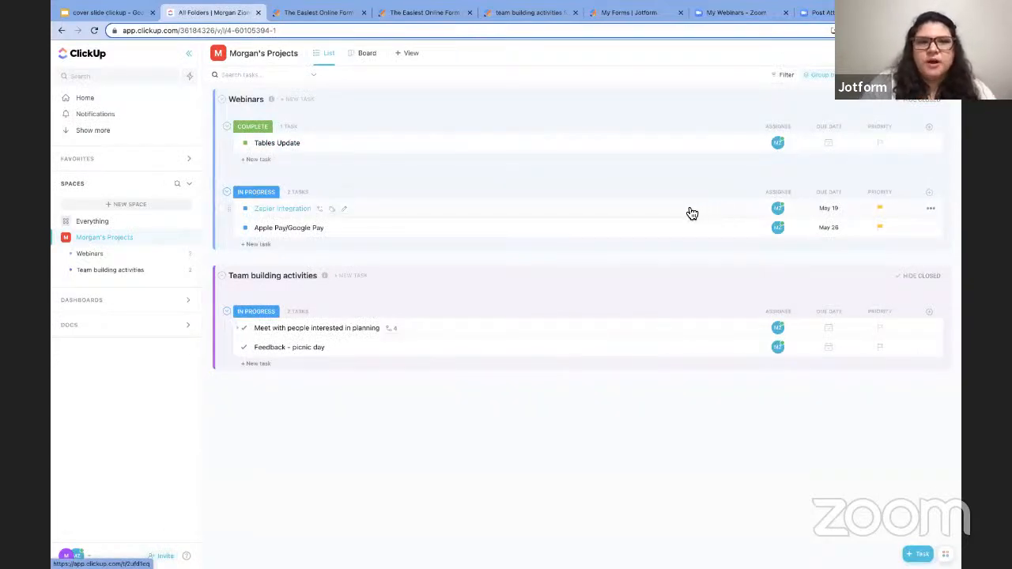
- In Jotform's builder, deselect the Requestor's Name field and open the Webinar form's settings
{"action": "left_click", "coordinate": [334, 18]}
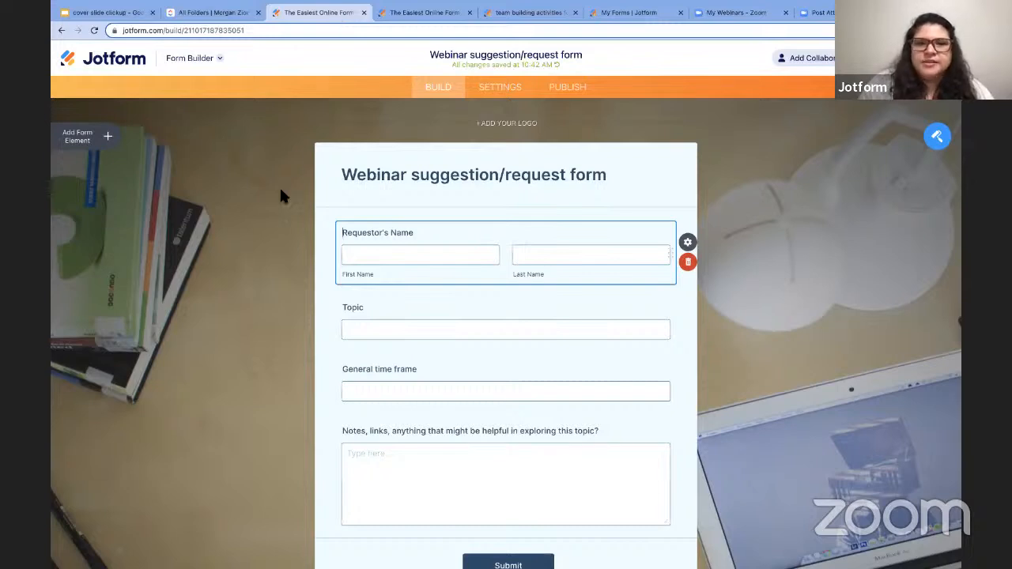
{"action": "scroll", "coordinate": [283, 195], "scroll_direction": "down", "scroll_amount": 1}
{"action": "scroll", "coordinate": [281, 192], "scroll_direction": "down", "scroll_amount": 1}
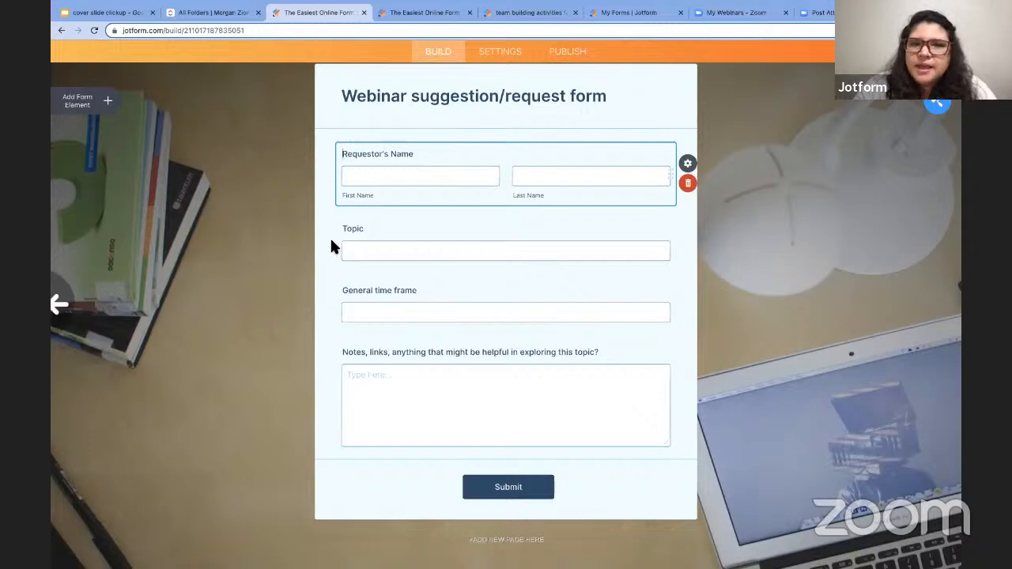
{"action": "left_click", "coordinate": [290, 173]}
{"action": "scroll", "coordinate": [291, 172], "scroll_direction": "up", "scroll_amount": 2}
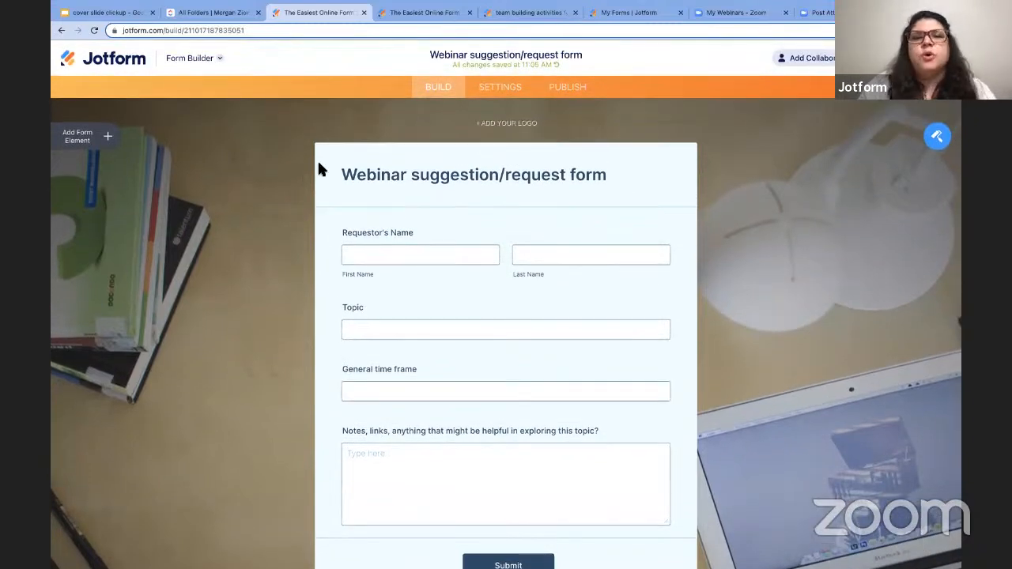
{"action": "left_click", "coordinate": [503, 89]}
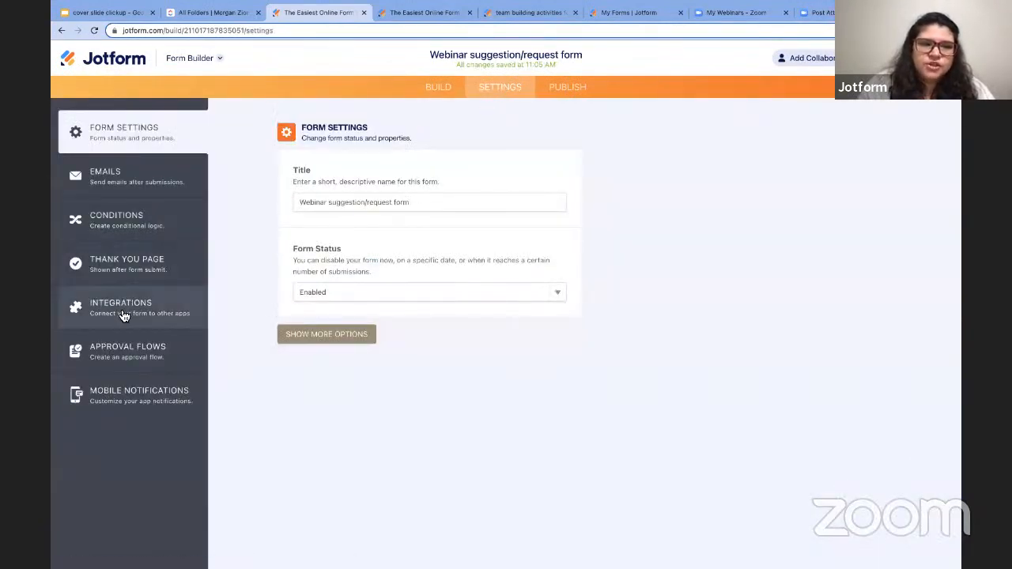
- Go to Integrations and open the ClickUp integration for the Webinar form
{"action": "left_click", "coordinate": [140, 308]}
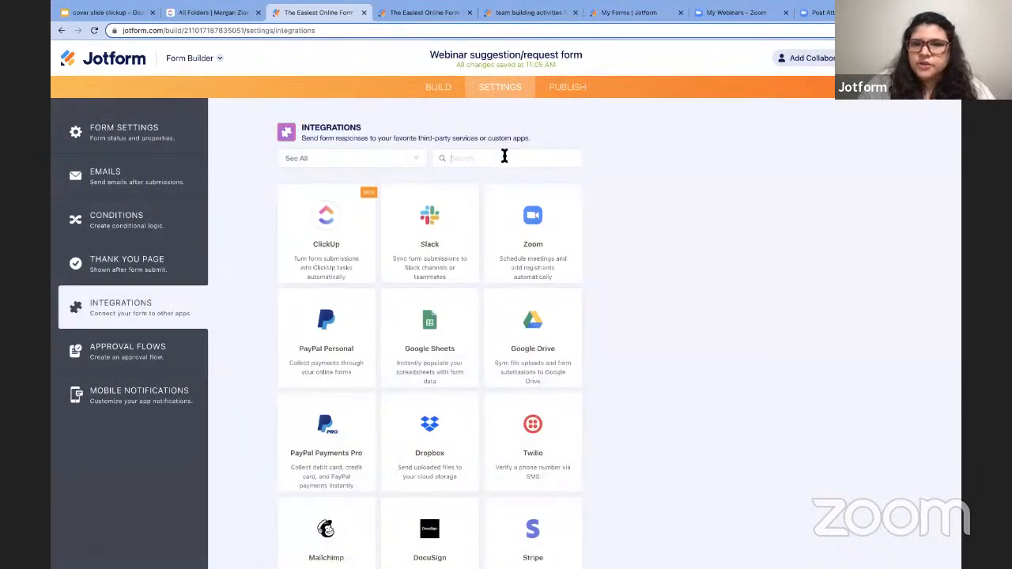
{"action": "left_click", "coordinate": [351, 166]}
{"action": "scroll", "coordinate": [355, 246], "scroll_direction": "down", "scroll_amount": 2}
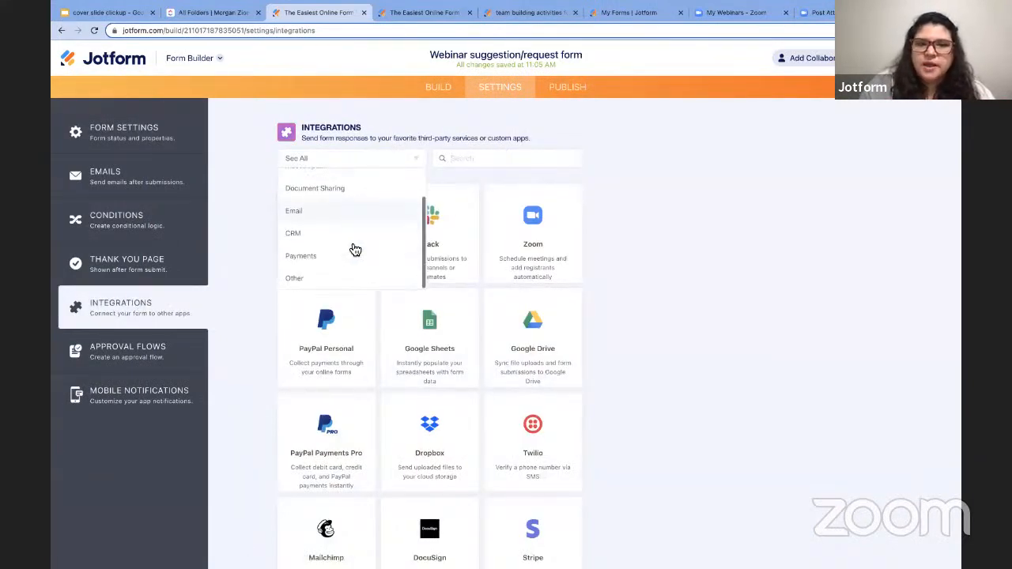
{"action": "left_click", "coordinate": [253, 253]}
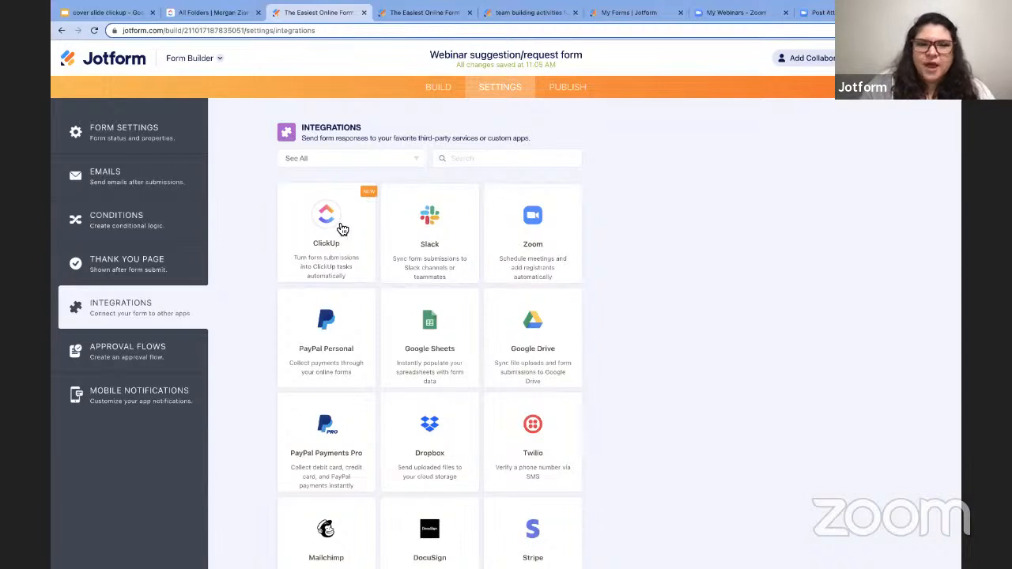
{"action": "left_click", "coordinate": [327, 229]}
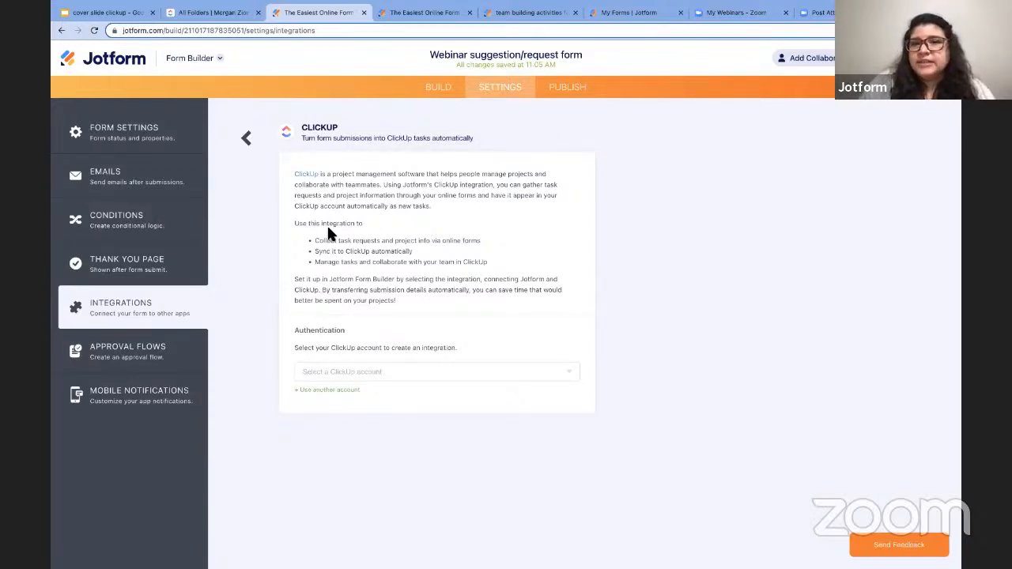
- Connect the ClickUp account and set the integration action to Create a Task
{"action": "left_click", "coordinate": [366, 380]}
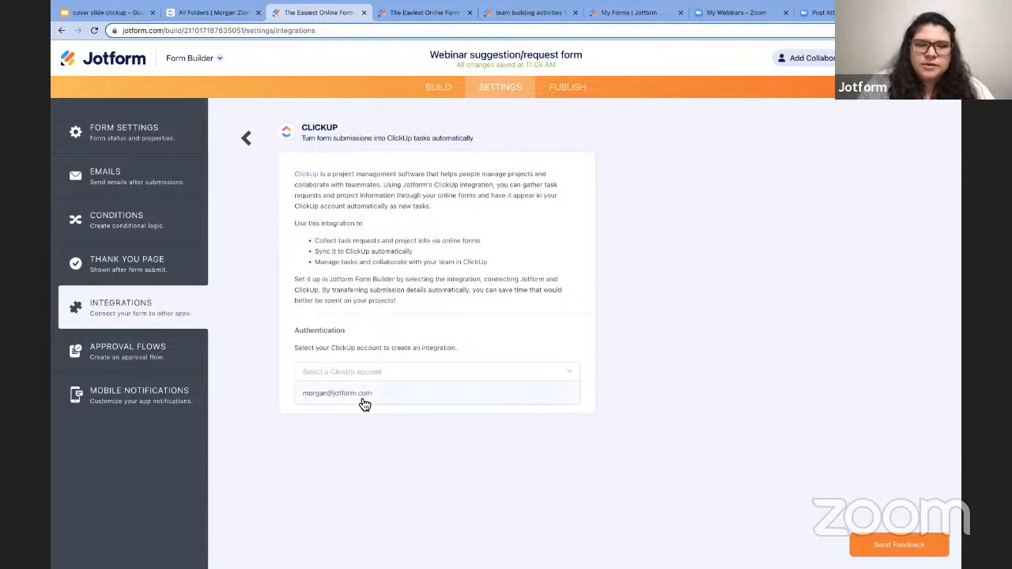
{"action": "left_click", "coordinate": [361, 399]}
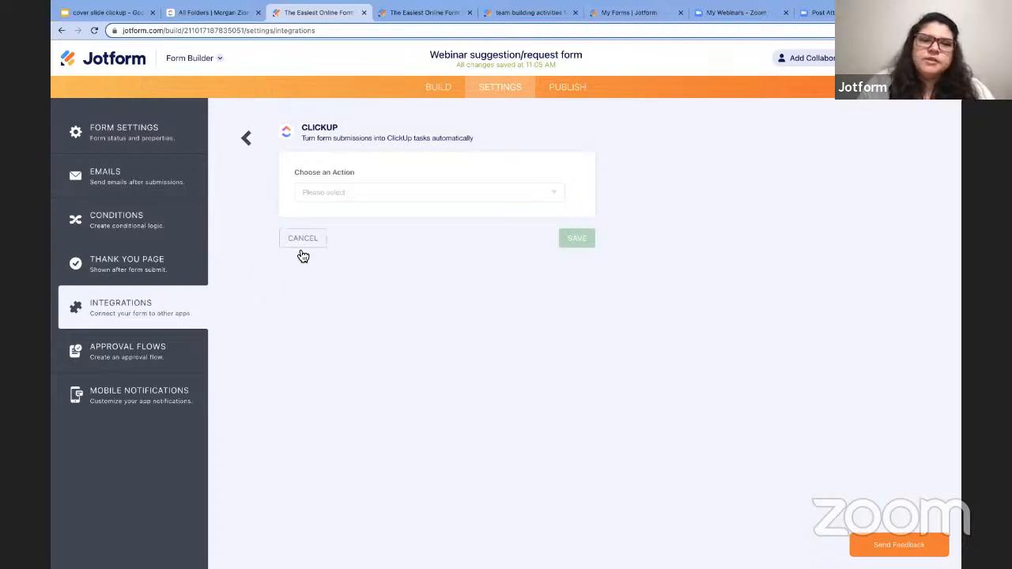
{"action": "left_click", "coordinate": [344, 201]}
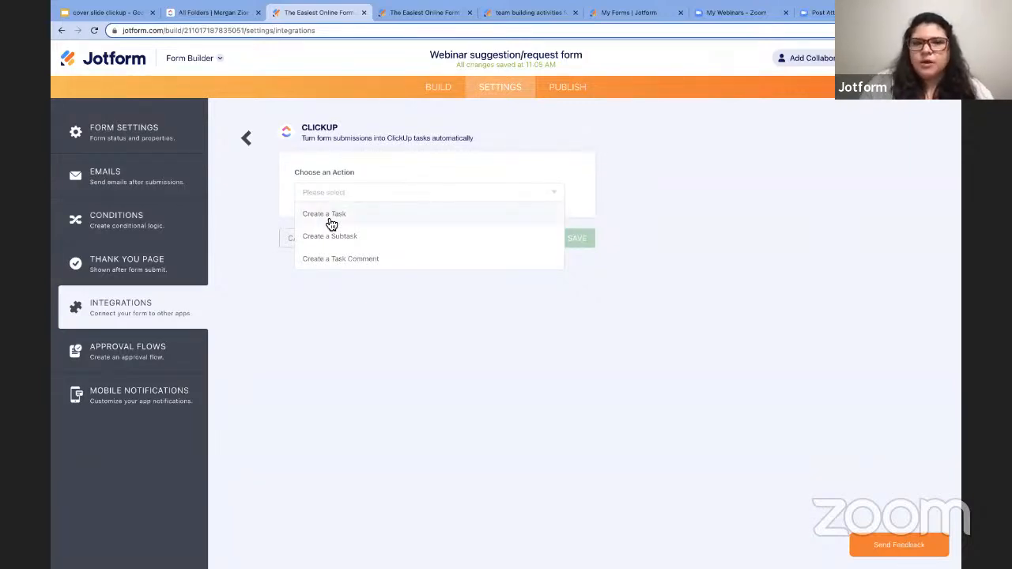
{"action": "left_click", "coordinate": [326, 215]}
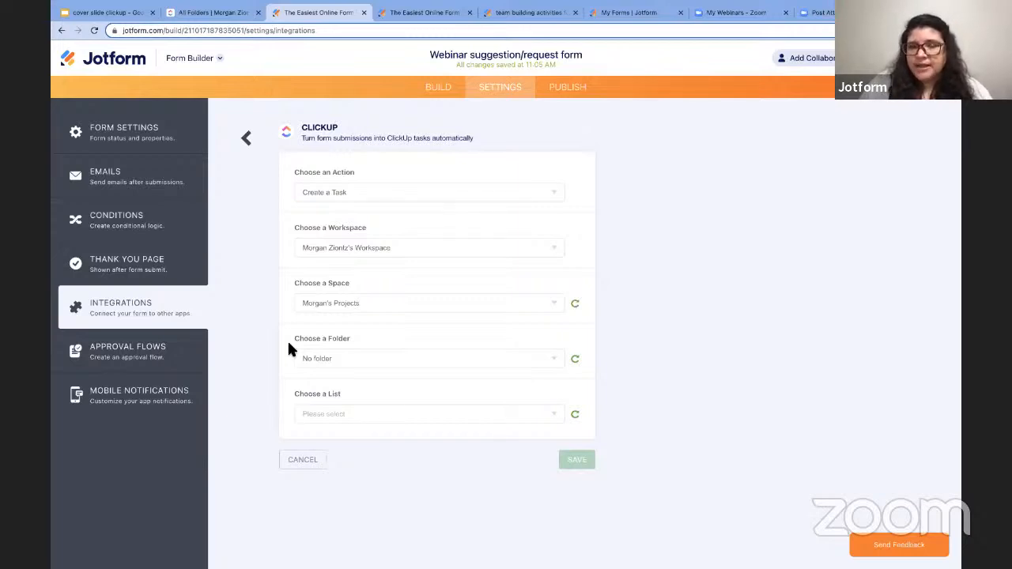
- Keep No folder as the task destination and bring up the ClickUp lists
{"action": "left_click", "coordinate": [335, 361]}
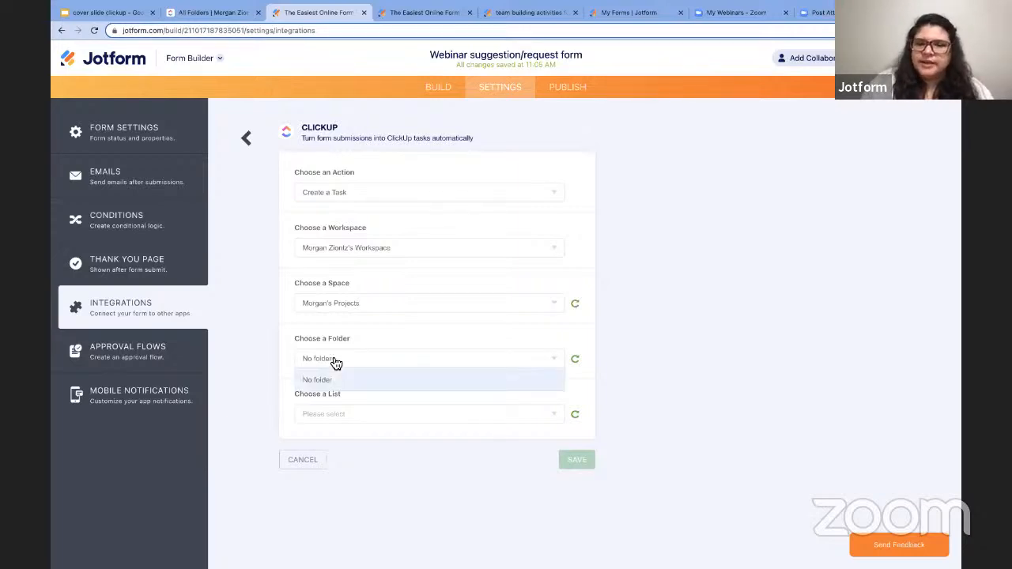
{"action": "left_click", "coordinate": [274, 372]}
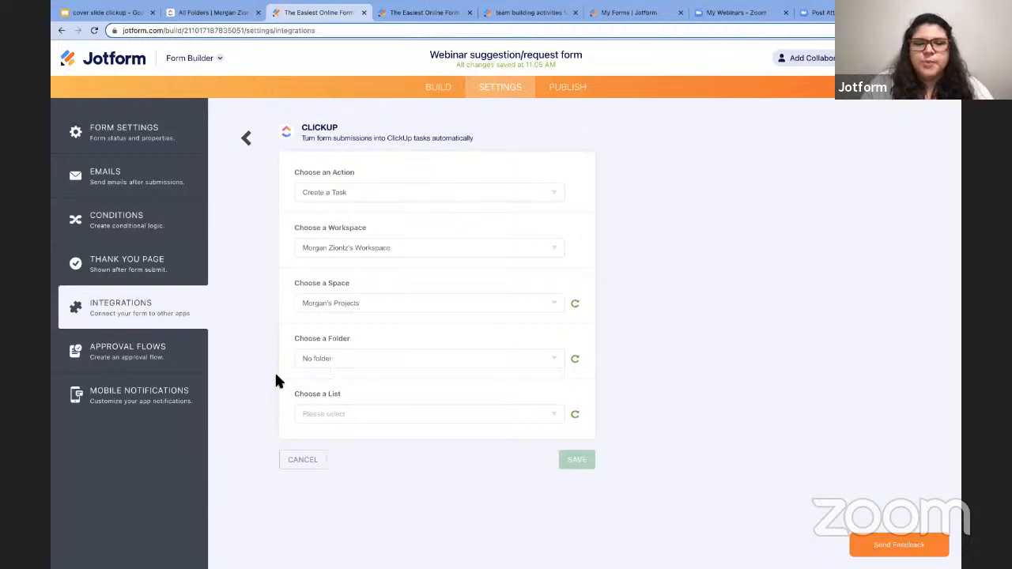
{"action": "left_click", "coordinate": [369, 419]}
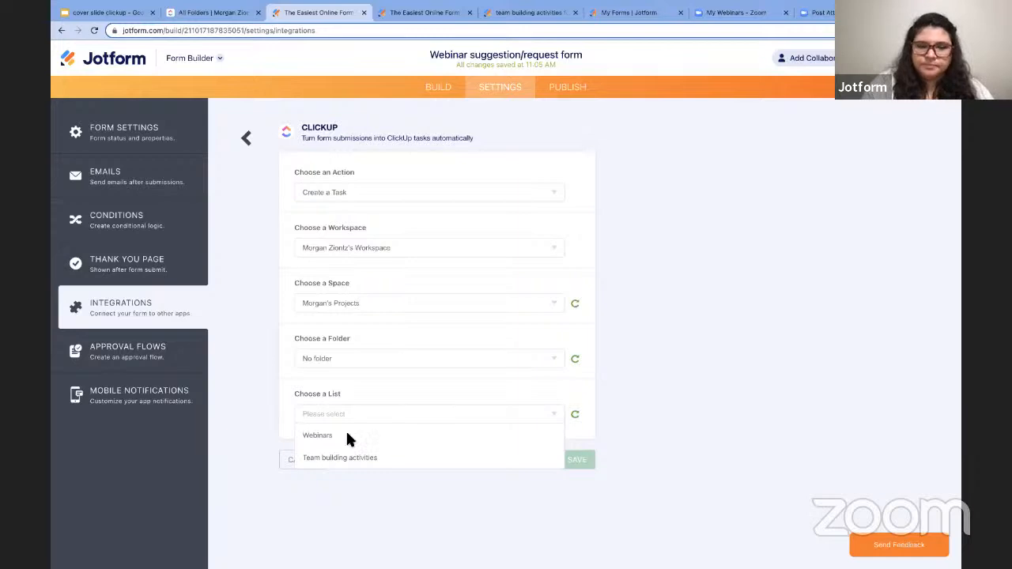
- Send new tasks to the Webinars list and map the Topic field to the task Name
{"action": "left_click", "coordinate": [348, 435]}
{"action": "scroll", "coordinate": [266, 424], "scroll_direction": "down", "scroll_amount": 2}
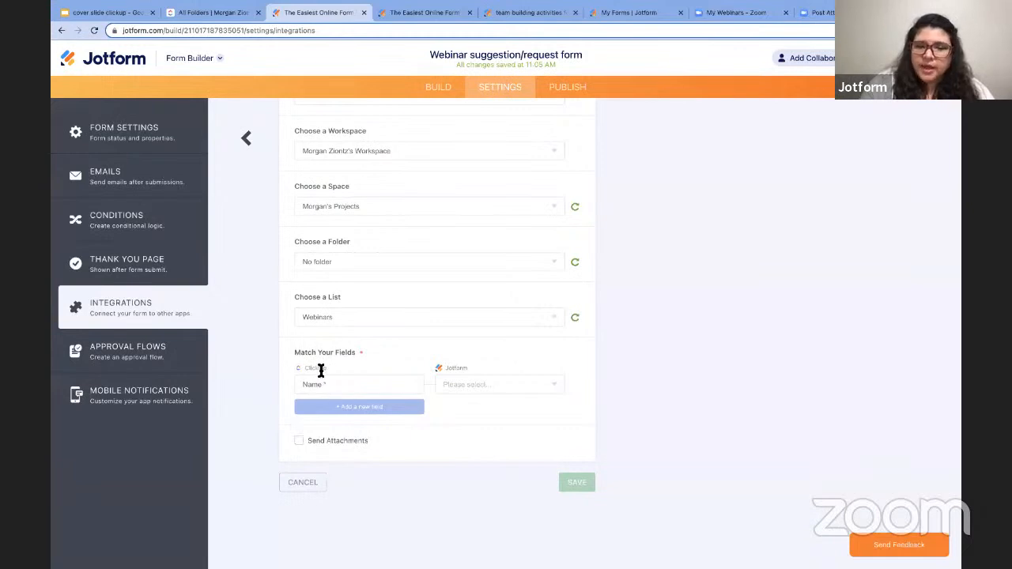
{"action": "left_click", "coordinate": [477, 386]}
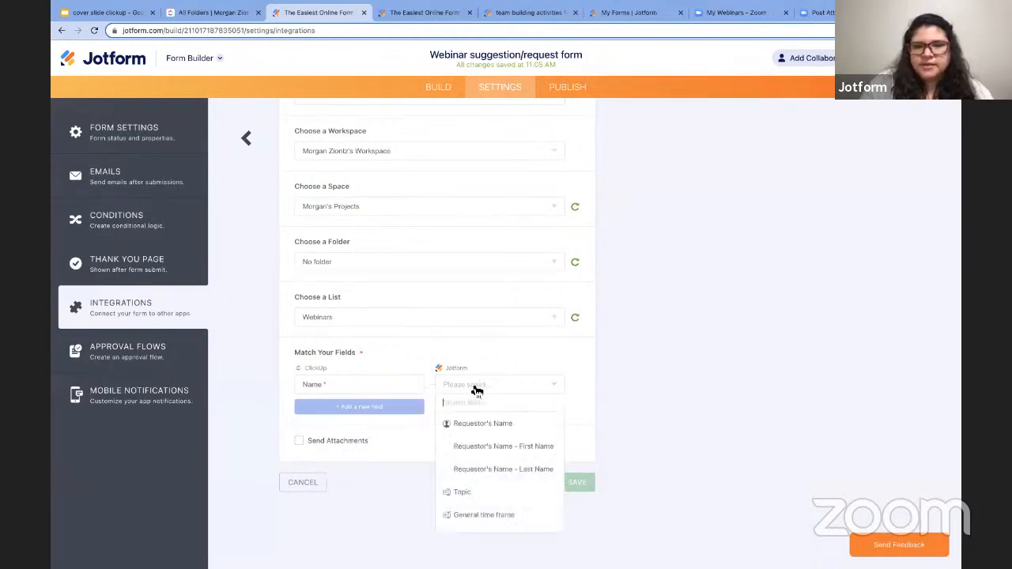
{"action": "scroll", "coordinate": [479, 459], "scroll_direction": "down", "scroll_amount": 1}
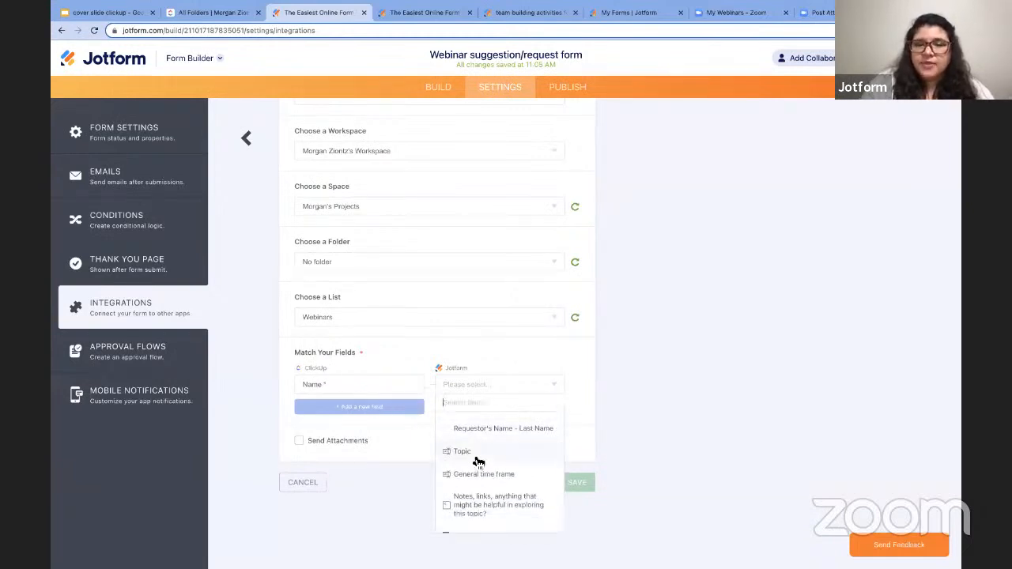
{"action": "left_click", "coordinate": [478, 459]}
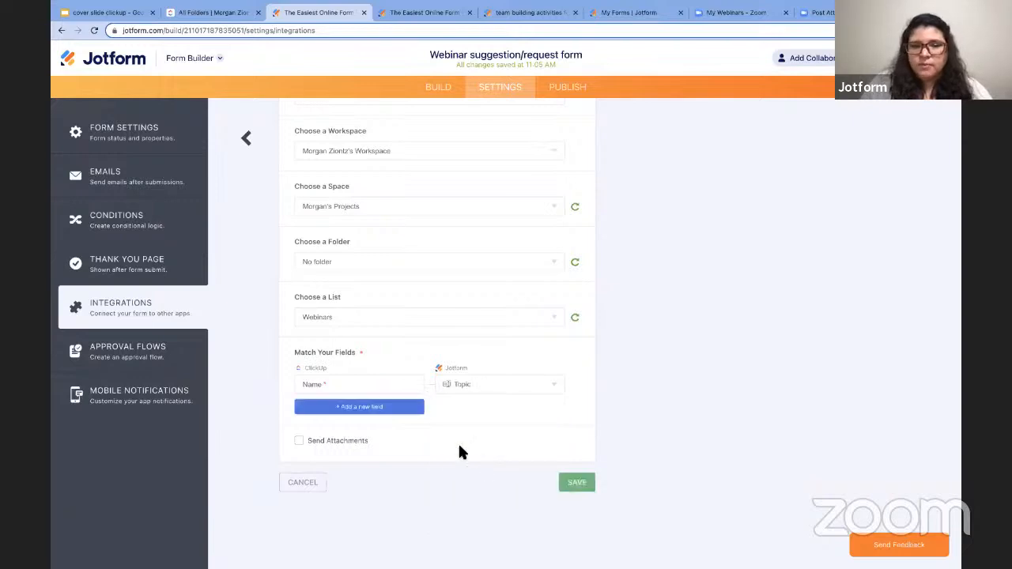
- Add a mapping that sends the Notes answer to the task Description
{"action": "left_click", "coordinate": [380, 408]}
{"action": "left_click", "coordinate": [355, 412]}
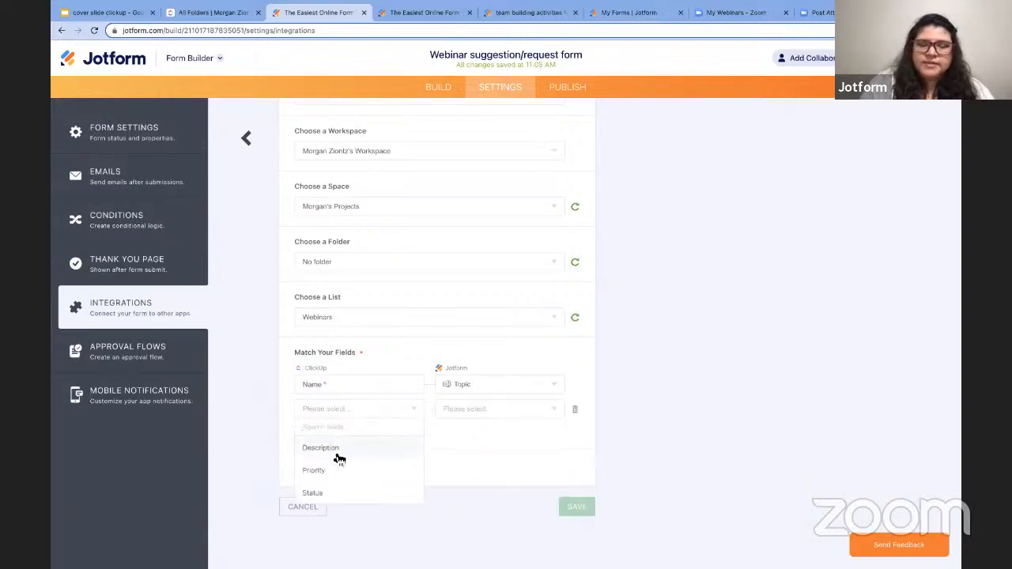
{"action": "left_click", "coordinate": [321, 449]}
{"action": "left_click", "coordinate": [488, 413]}
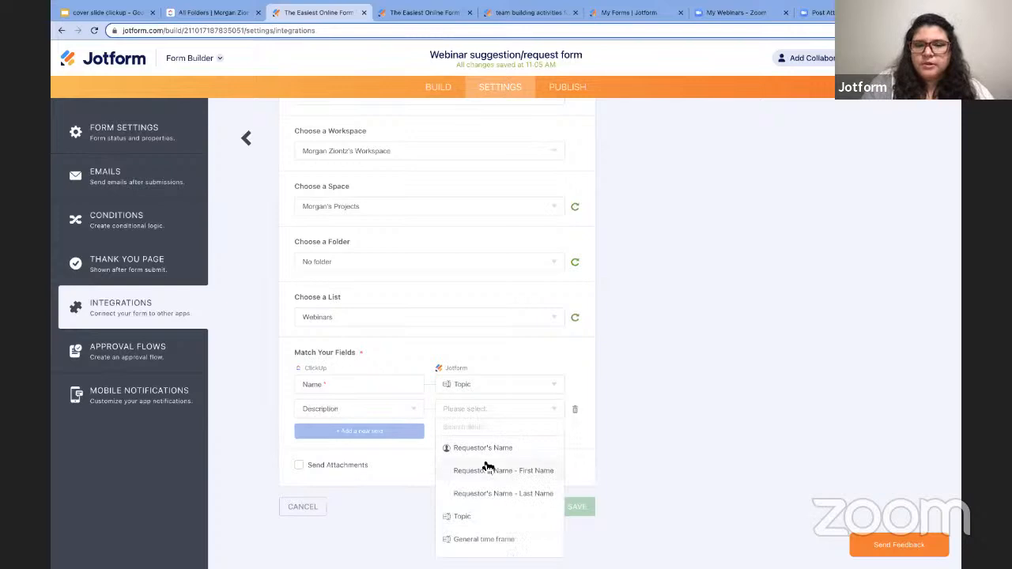
{"action": "scroll", "coordinate": [486, 466], "scroll_direction": "down", "scroll_amount": 5}
{"action": "left_click", "coordinate": [488, 466]}
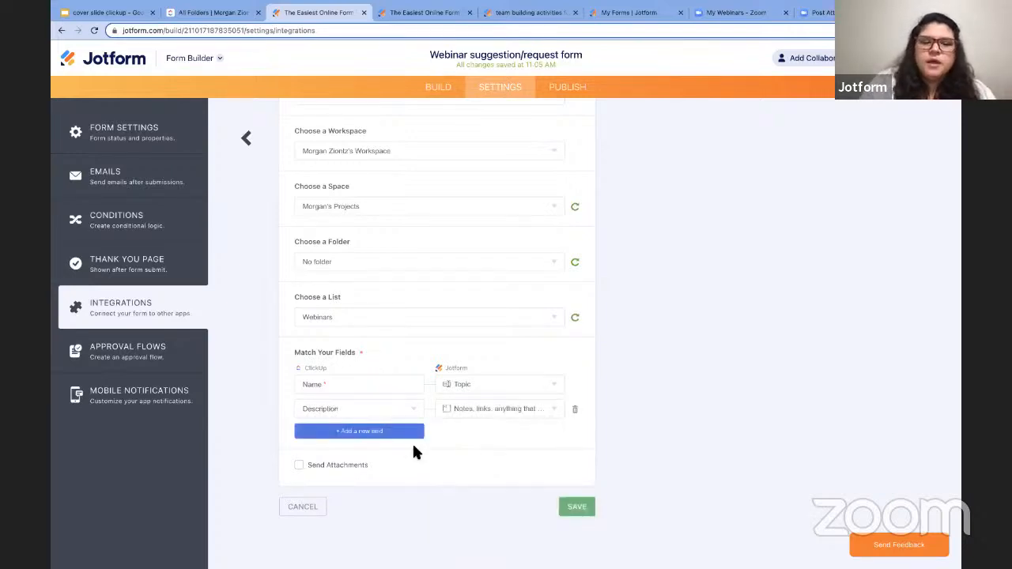
- Add a Priority mapping set to Normal for every new task
{"action": "left_click", "coordinate": [378, 432]}
{"action": "left_click", "coordinate": [358, 441]}
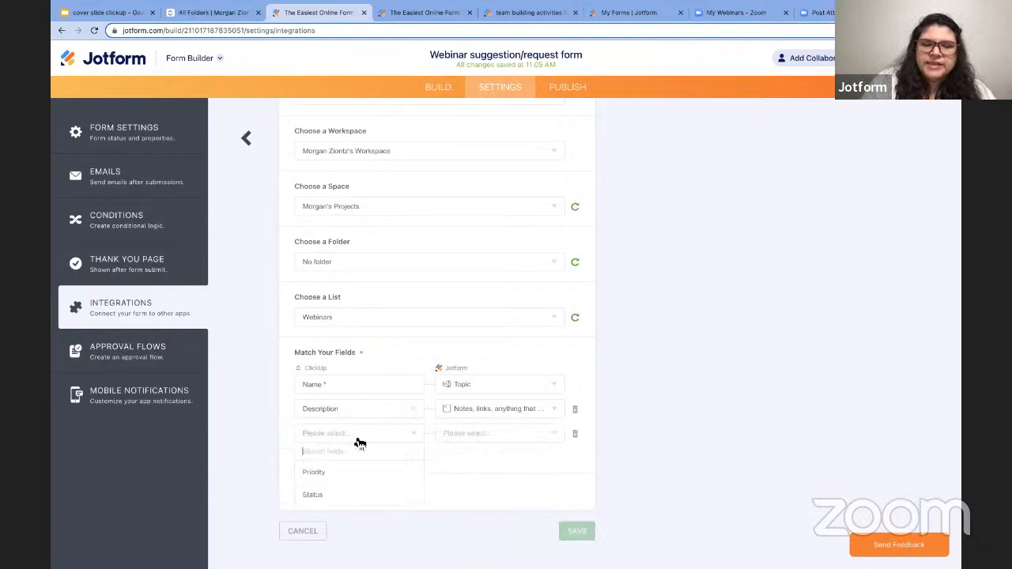
{"action": "left_click", "coordinate": [317, 473]}
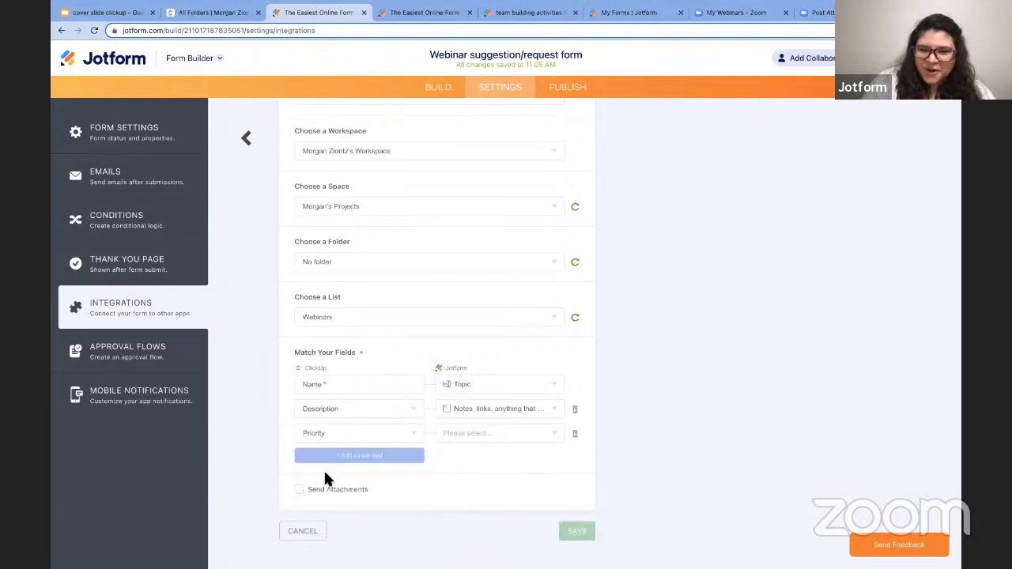
{"action": "left_click", "coordinate": [494, 436]}
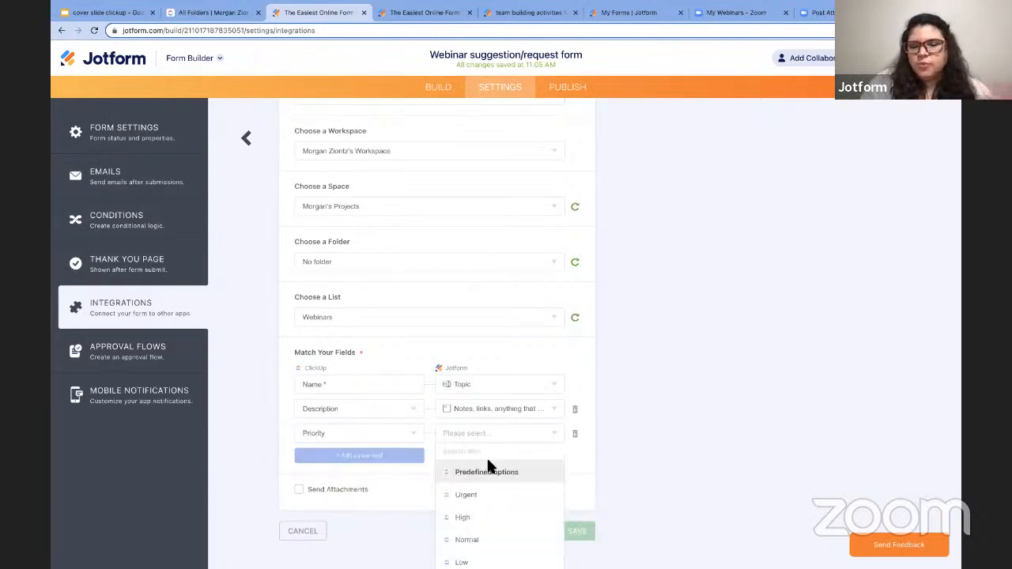
{"action": "scroll", "coordinate": [488, 465], "scroll_direction": "down", "scroll_amount": 2}
{"action": "scroll", "coordinate": [488, 466], "scroll_direction": "up", "scroll_amount": 1}
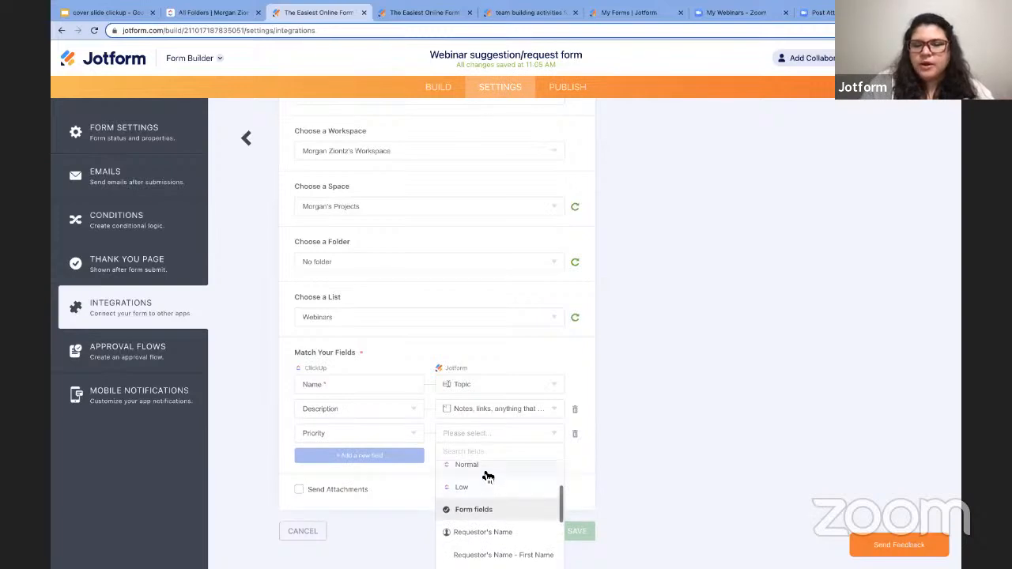
{"action": "left_click", "coordinate": [486, 473]}
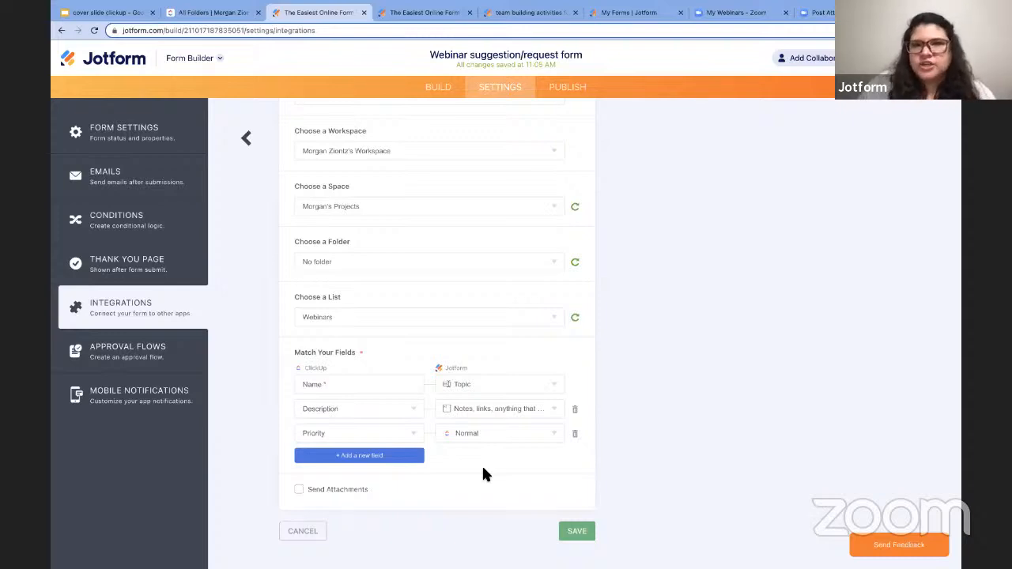
- Add a Status mapping set to REQUESTED for every new task
{"action": "left_click", "coordinate": [371, 457]}
{"action": "scroll", "coordinate": [370, 457], "scroll_direction": "down", "scroll_amount": 1}
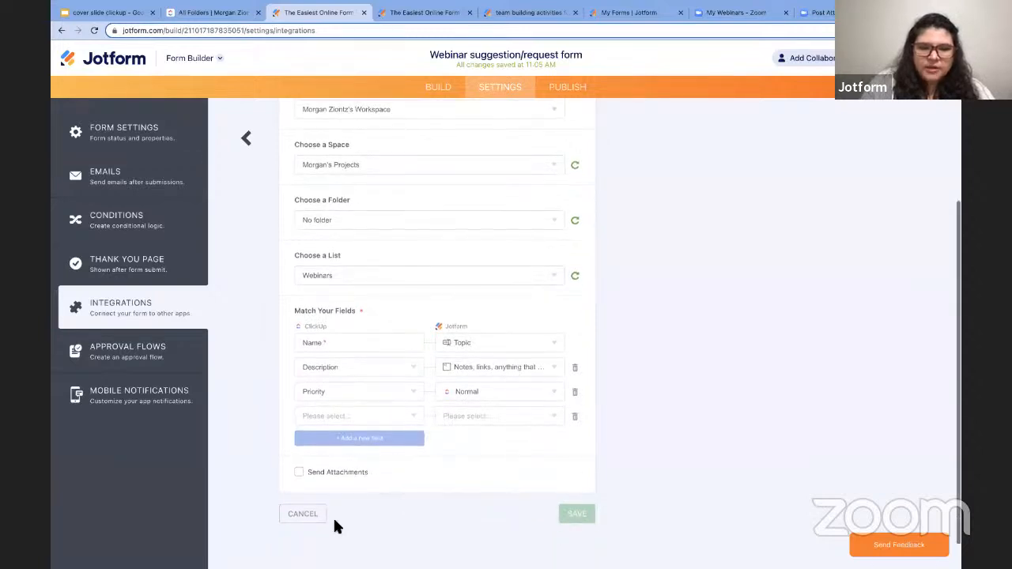
{"action": "left_click", "coordinate": [348, 418]}
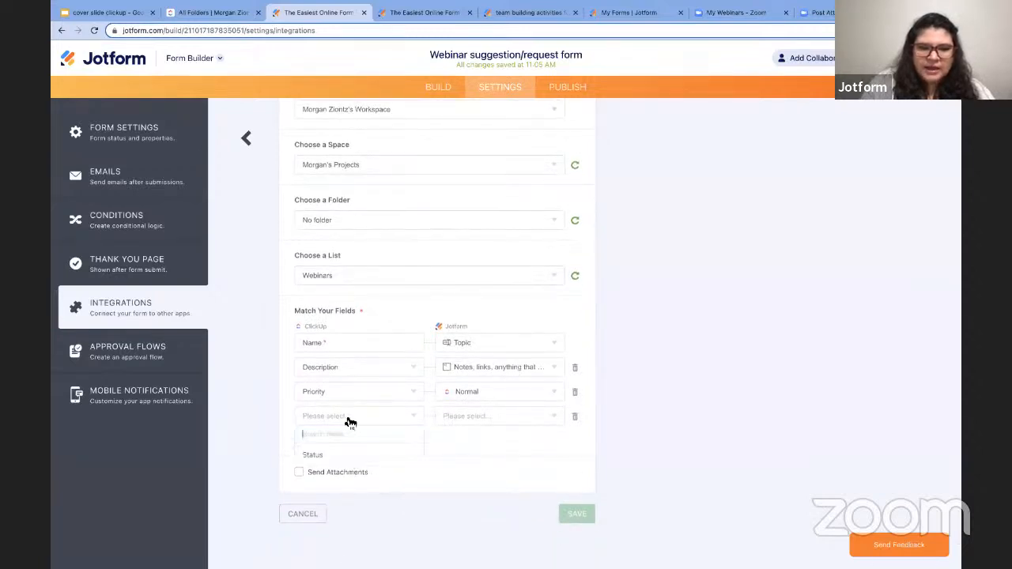
{"action": "left_click", "coordinate": [327, 456]}
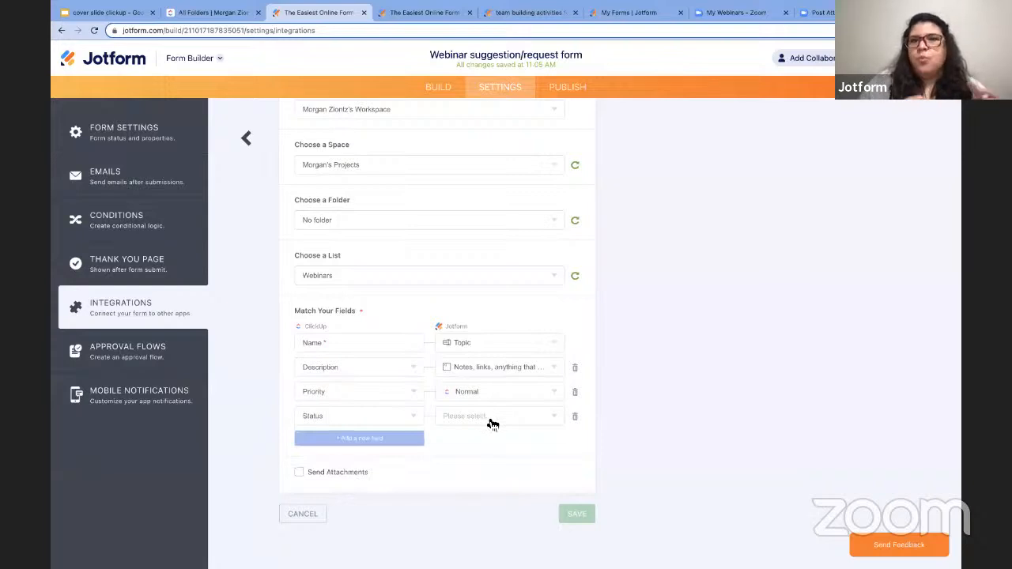
{"action": "left_click", "coordinate": [492, 424]}
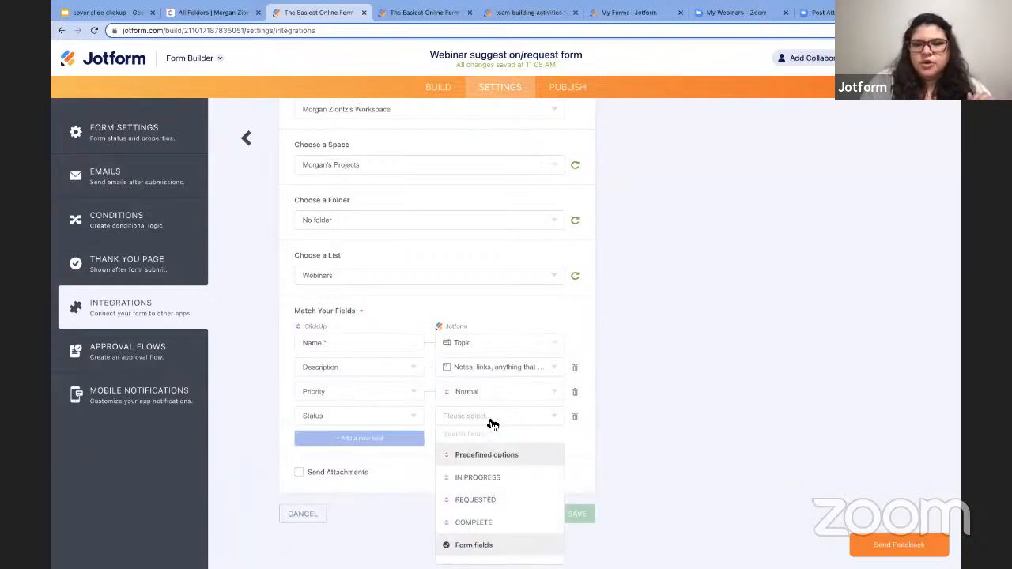
{"action": "left_click", "coordinate": [503, 498]}
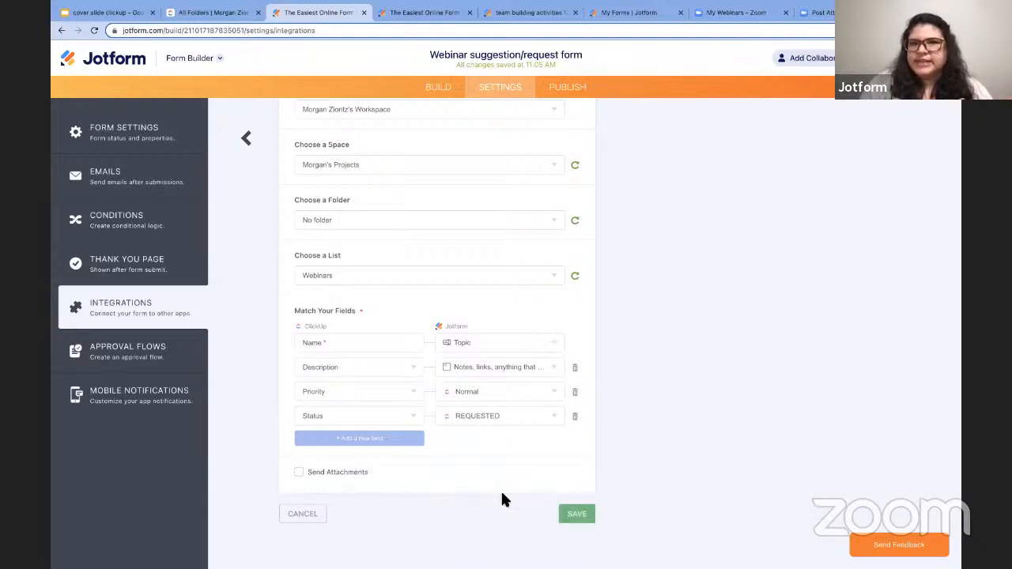
- Save the mappings and Create a Task action, finish ClickUp setup, and go to Publish
{"action": "left_click", "coordinate": [577, 515]}
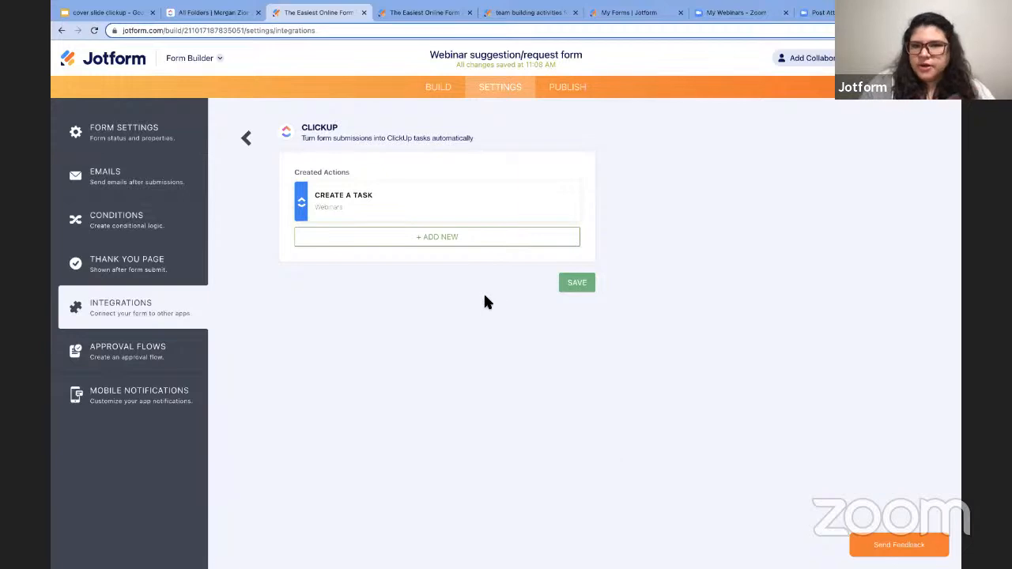
{"action": "left_click", "coordinate": [578, 284]}
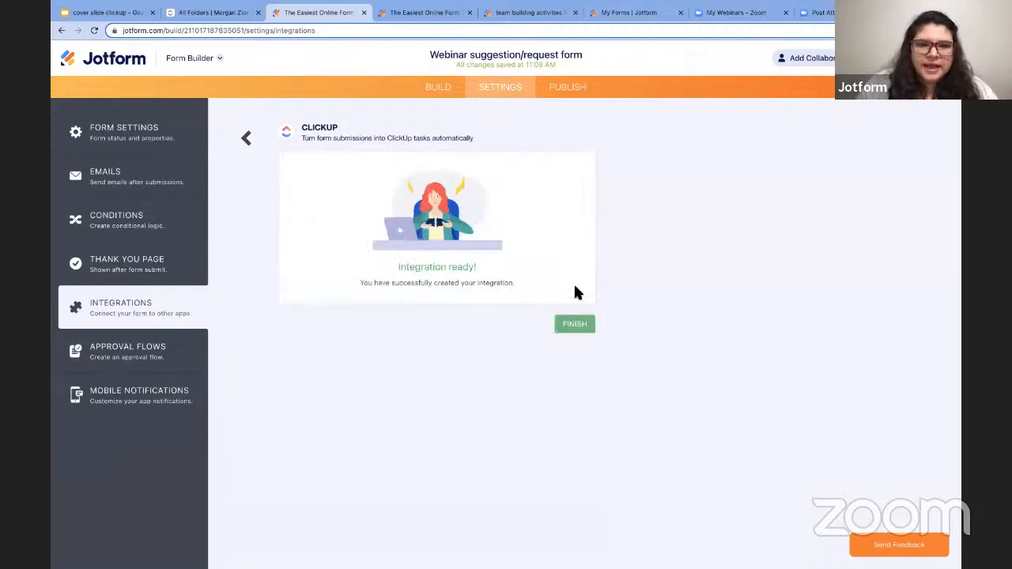
{"action": "left_click", "coordinate": [575, 326]}
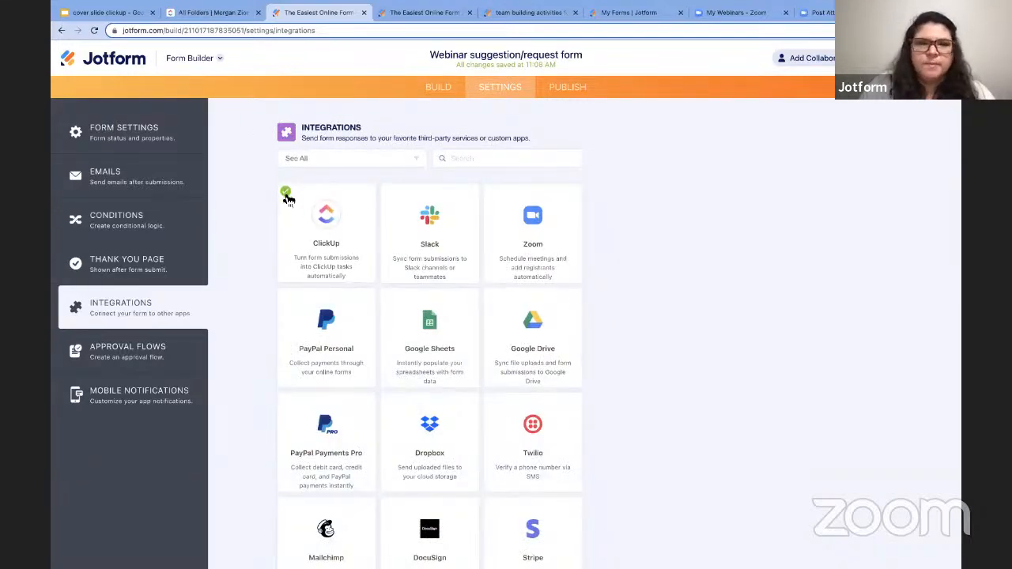
{"action": "left_click", "coordinate": [572, 89]}
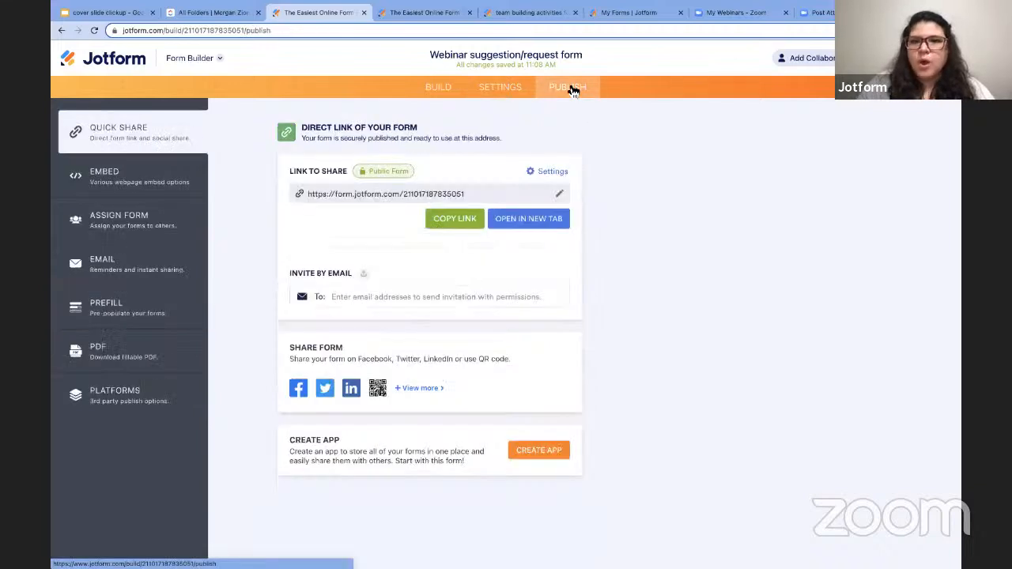
- Open the live form and enter the requester's name, Topic ClickUp Integration, time frame May
{"action": "left_click", "coordinate": [541, 223]}
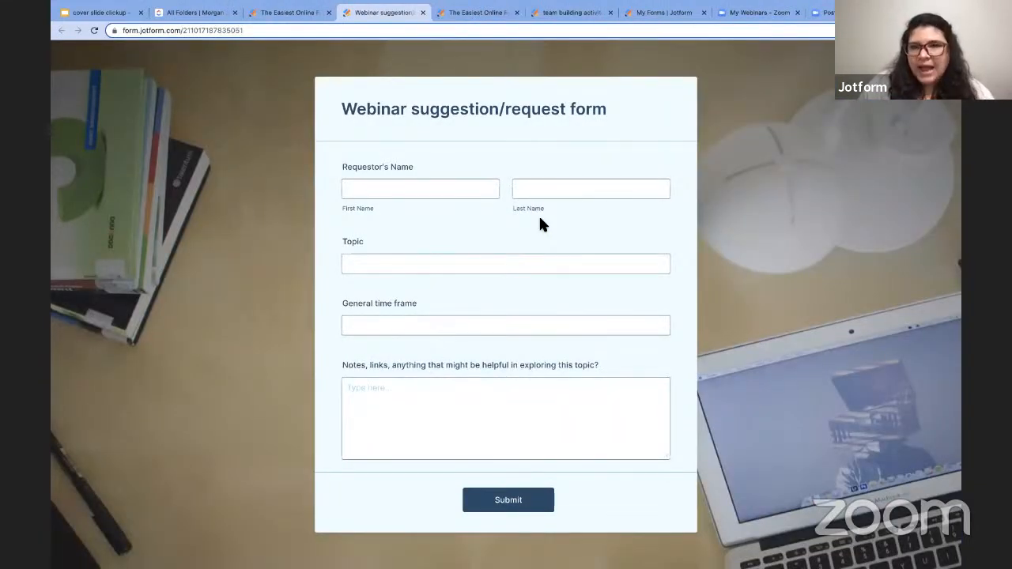
{"action": "left_click", "coordinate": [467, 193]}
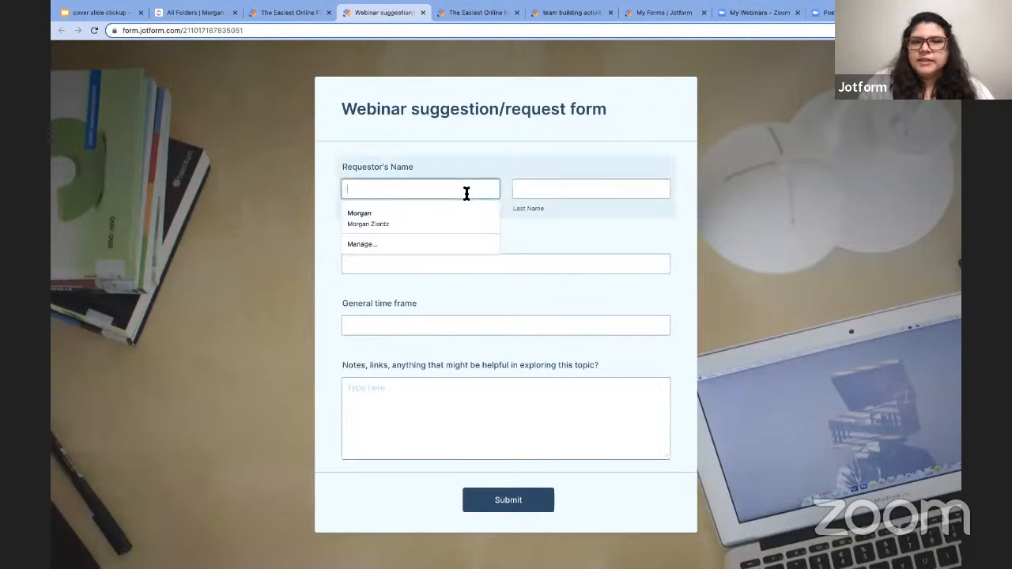
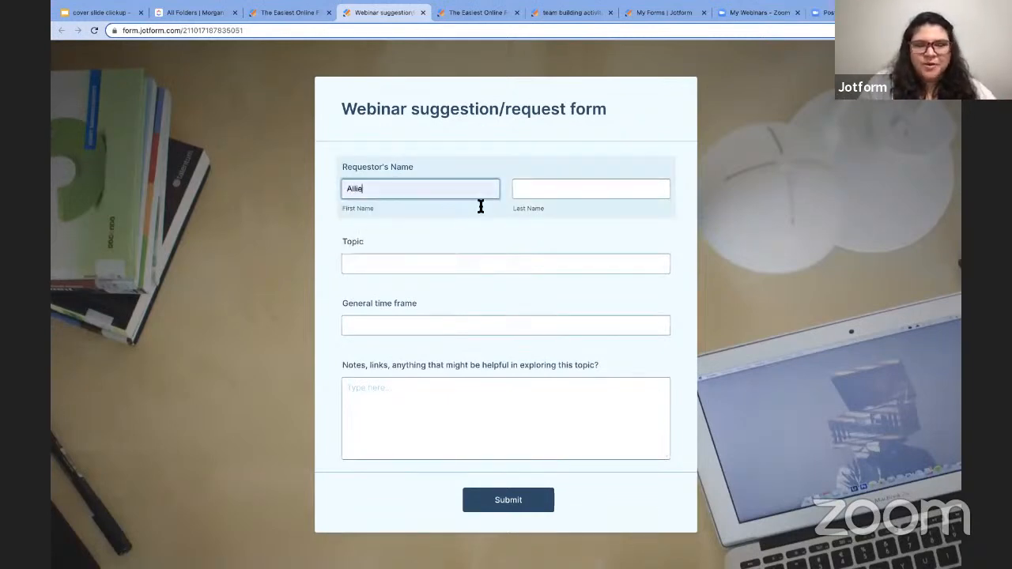
{"action": "left_click", "coordinate": [551, 189]}
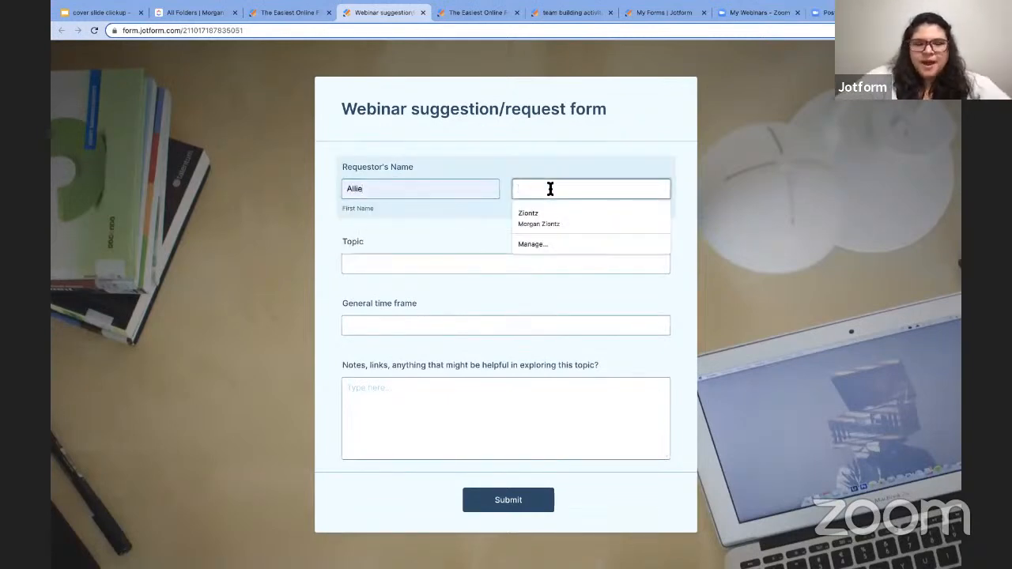
{"action": "left_click", "coordinate": [534, 229]}
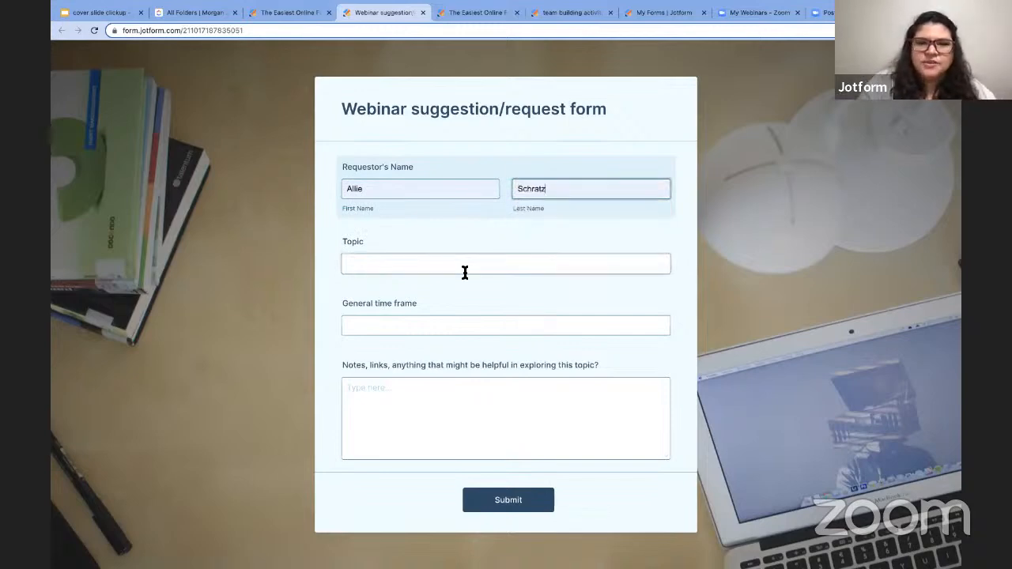
{"action": "left_click", "coordinate": [464, 269]}
{"action": "left_click", "coordinate": [415, 290]}
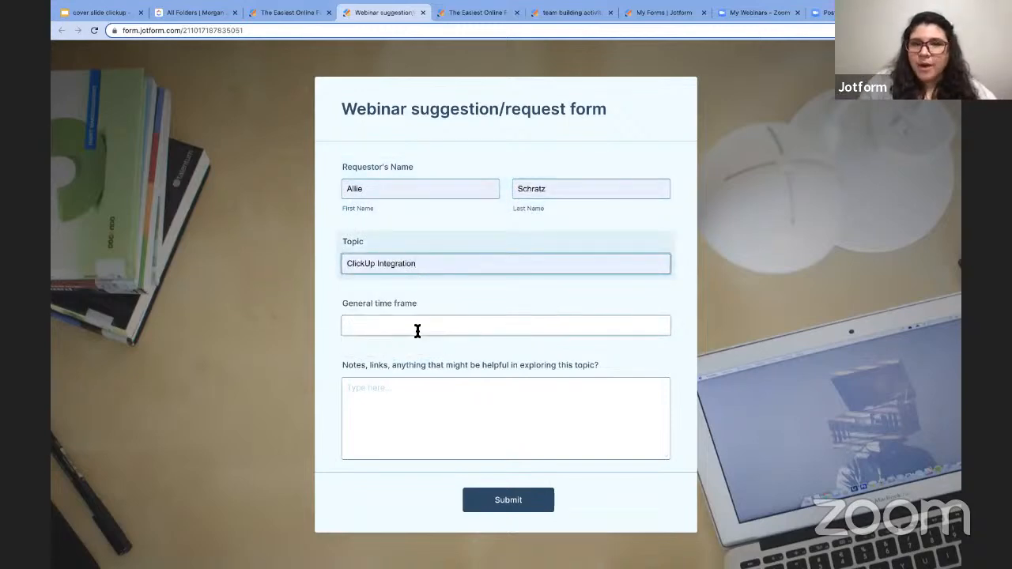
{"action": "left_click", "coordinate": [418, 330]}
{"action": "left_click", "coordinate": [385, 367]}
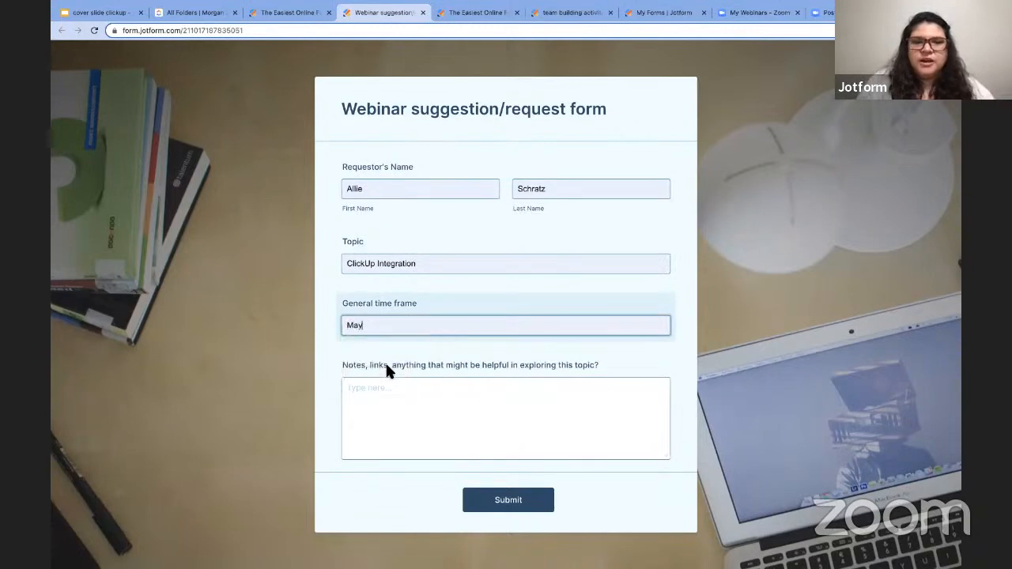
- Write a note recommending a blog as a great resource and submit the form
{"action": "left_click", "coordinate": [446, 429]}
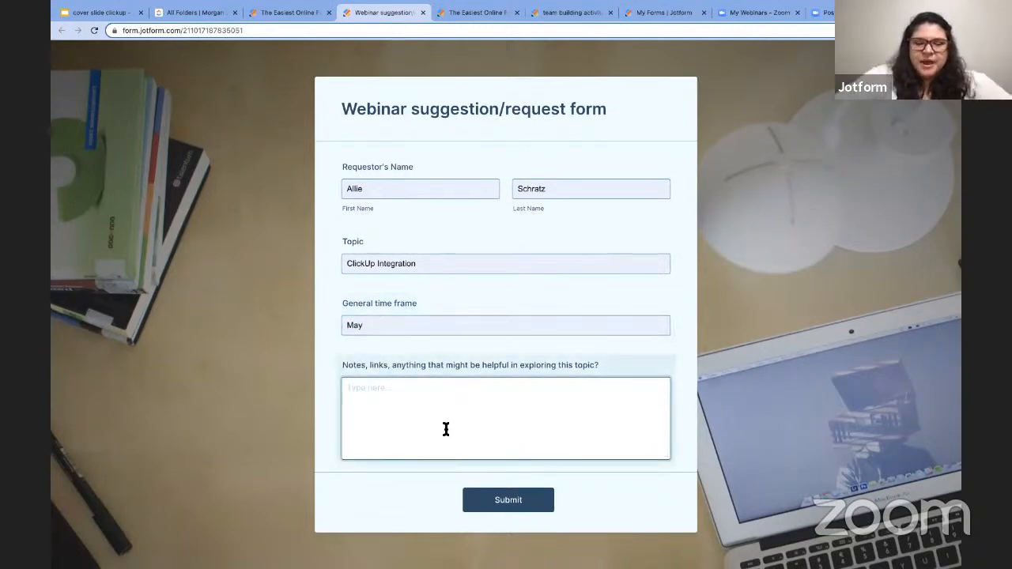
{"action": "type", "text": "Chris"}
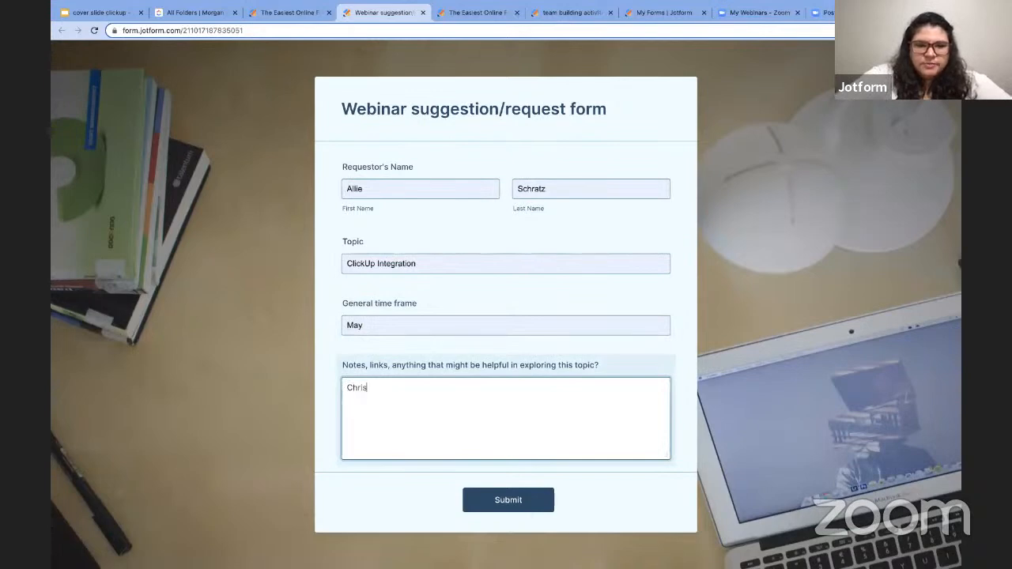
{"action": "type", "text": "'s blog"}
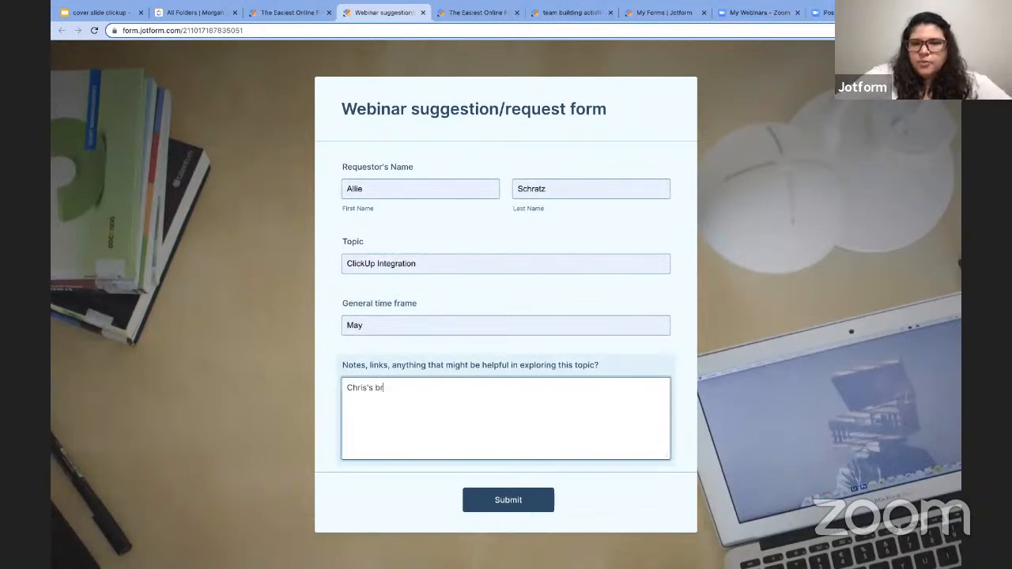
{"action": "type", "text": "a great resource!"}
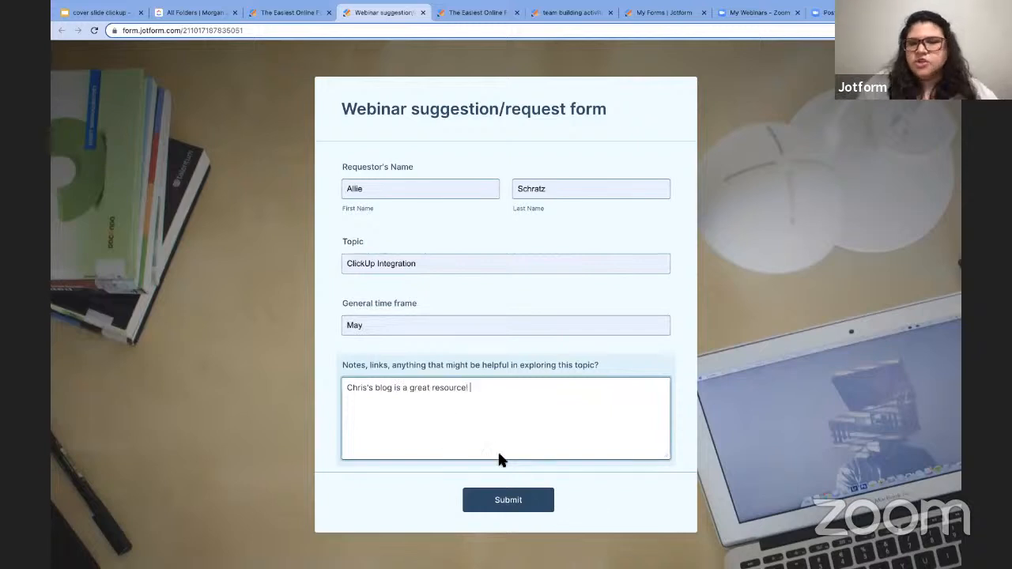
{"action": "left_click", "coordinate": [513, 507]}
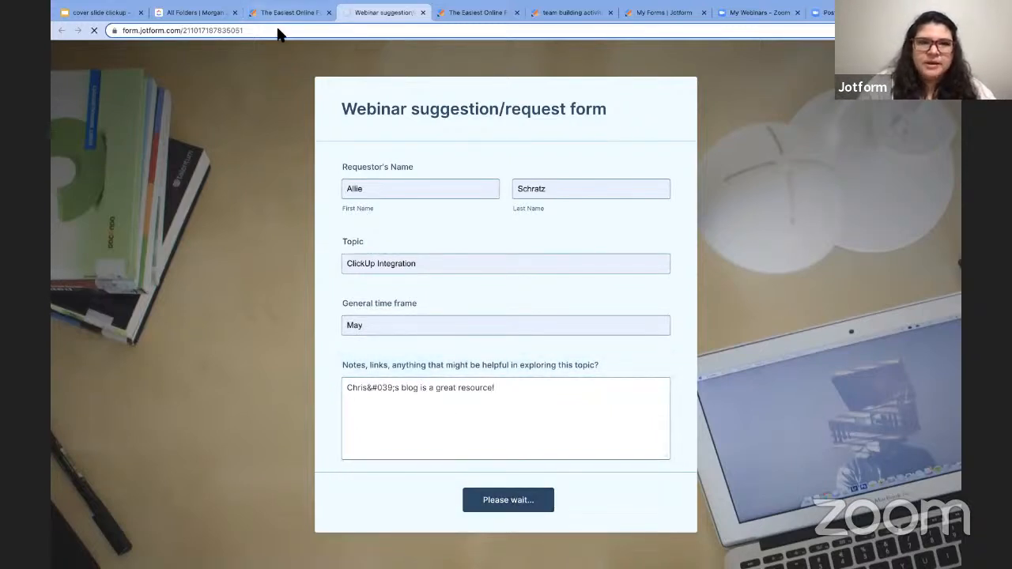
{"action": "left_click", "coordinate": [195, 15]}
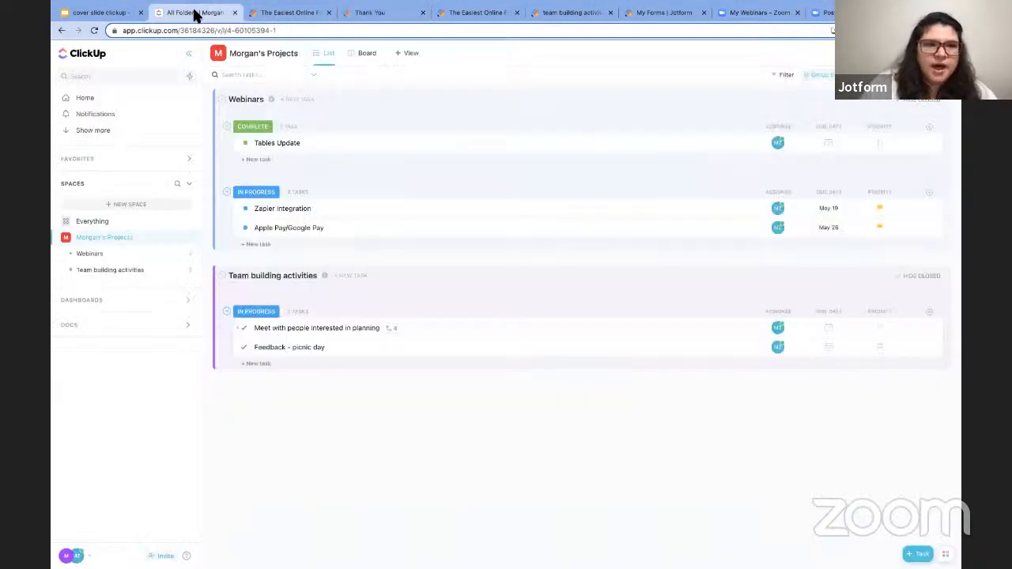
- Reload ClickUp, check the new ClickUp Integration task's priority, and review its details
{"action": "left_click", "coordinate": [198, 32]}
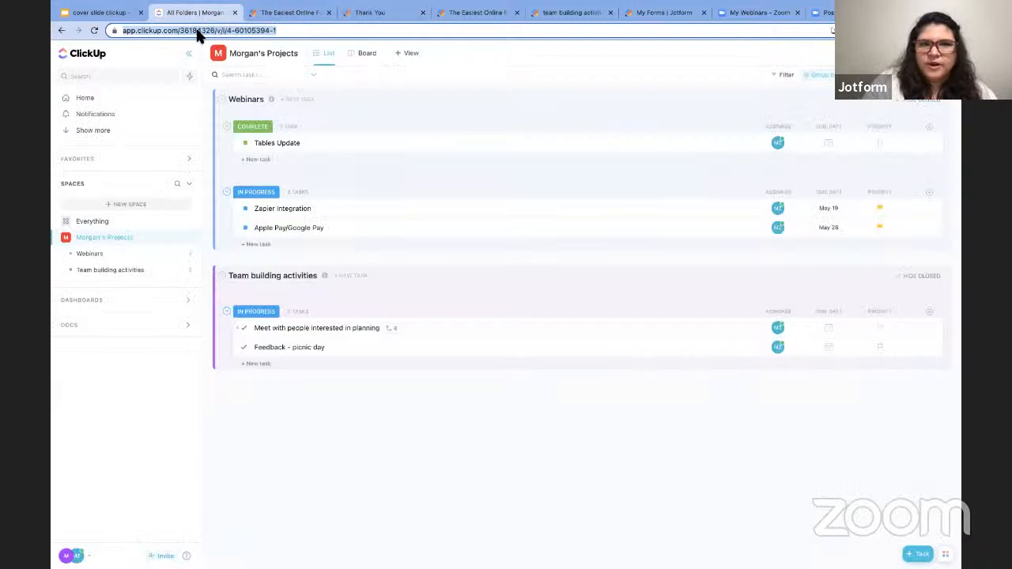
{"action": "key", "text": "Return"}
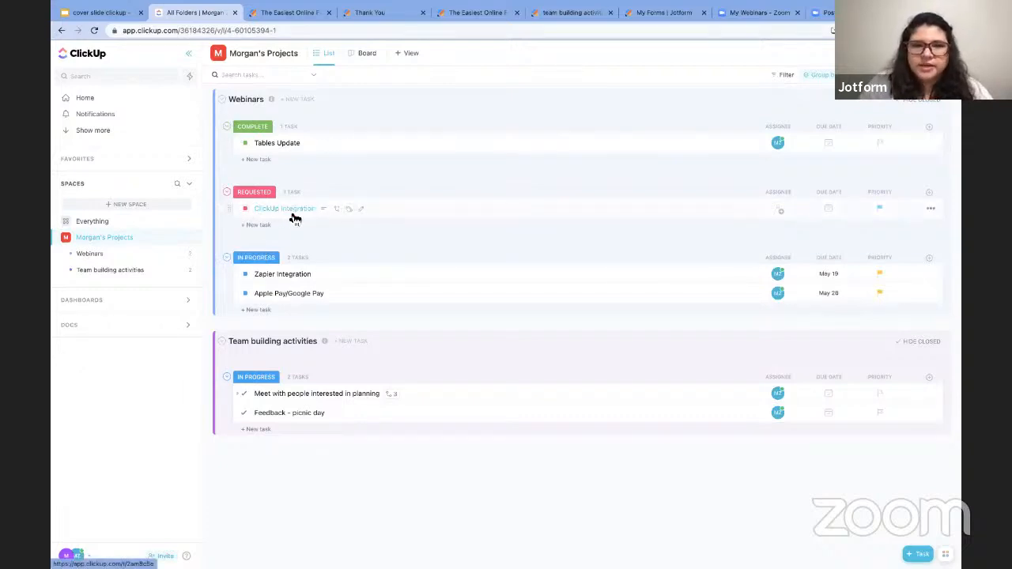
{"action": "left_click", "coordinate": [880, 208]}
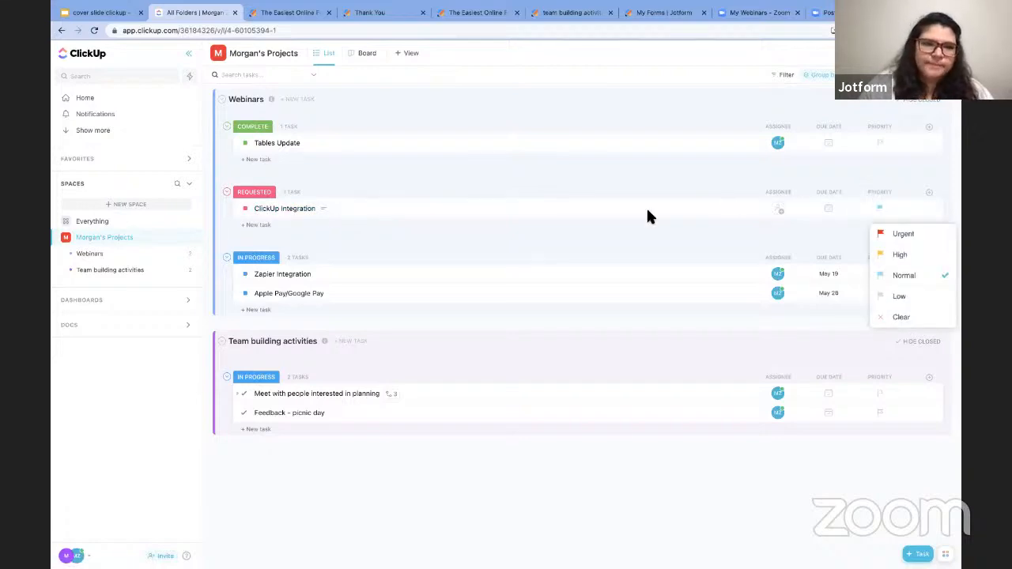
{"action": "left_click", "coordinate": [299, 206]}
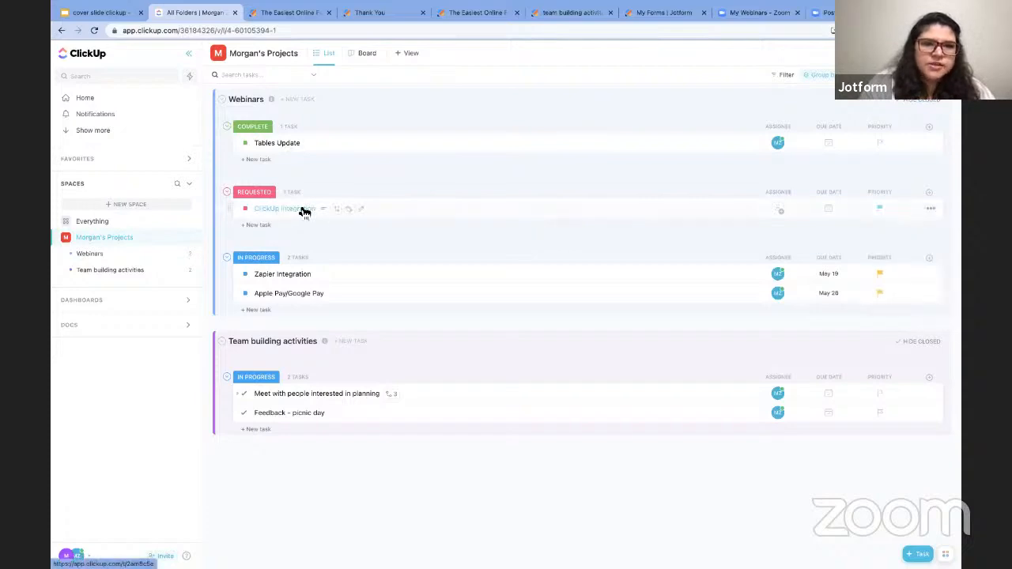
{"action": "left_click", "coordinate": [299, 205]}
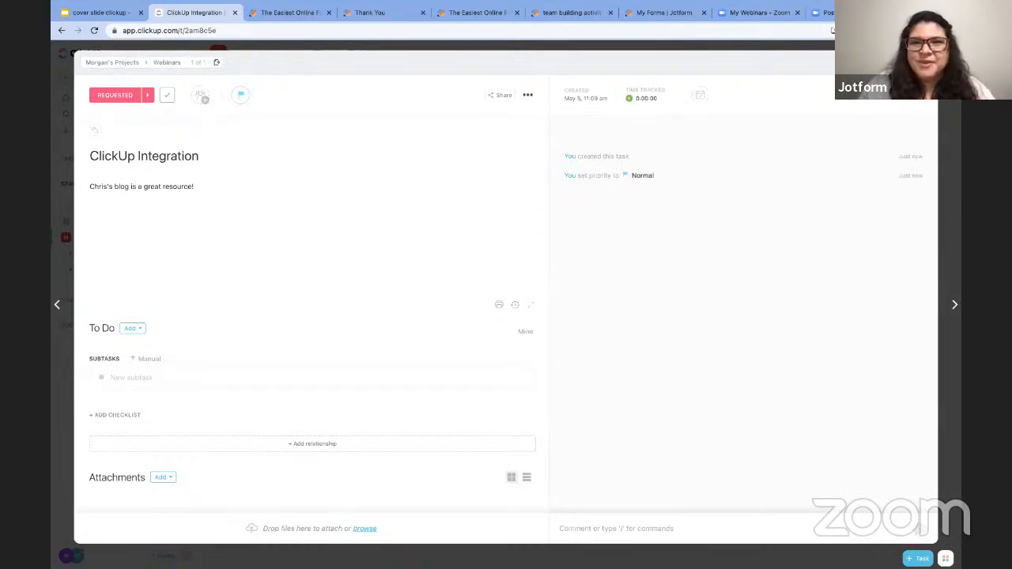
{"action": "key", "text": "Escape"}
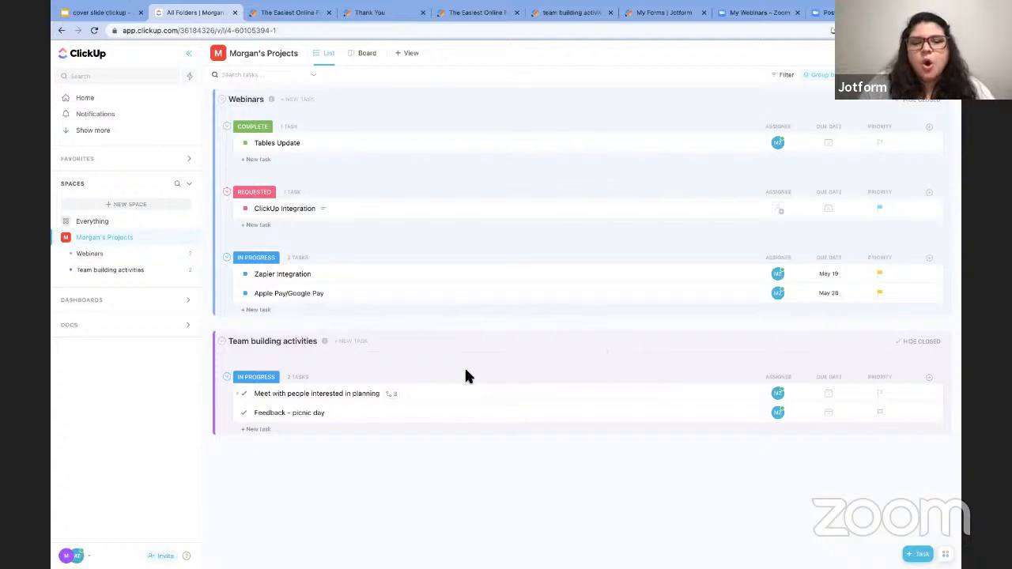
- Open the team building activities feedback form in the builder and go to its Settings
{"action": "left_click", "coordinate": [574, 14]}
{"action": "left_click", "coordinate": [496, 14]}
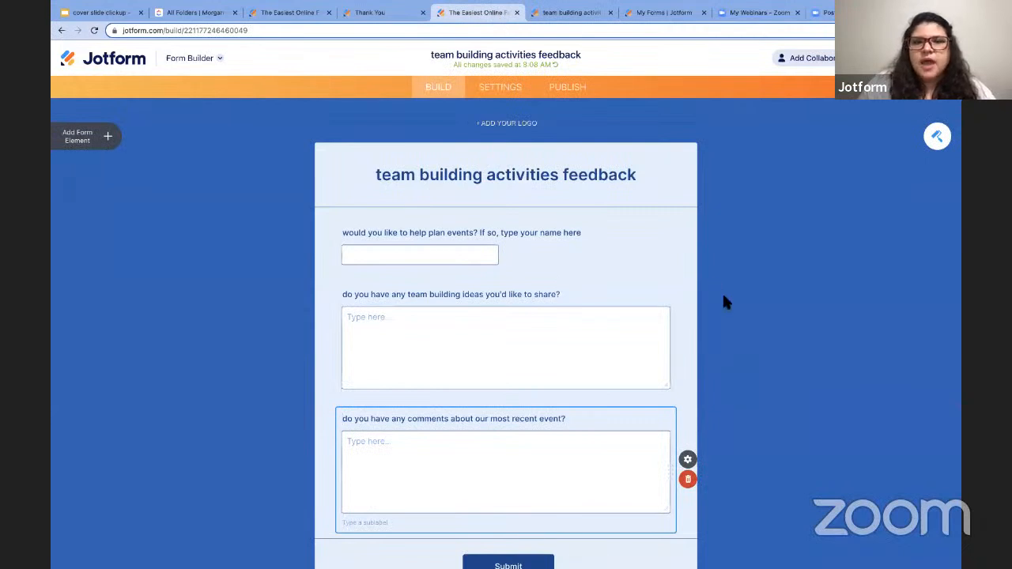
{"action": "scroll", "coordinate": [725, 300], "scroll_direction": "down", "scroll_amount": 1}
{"action": "scroll", "coordinate": [725, 300], "scroll_direction": "down", "scroll_amount": 1}
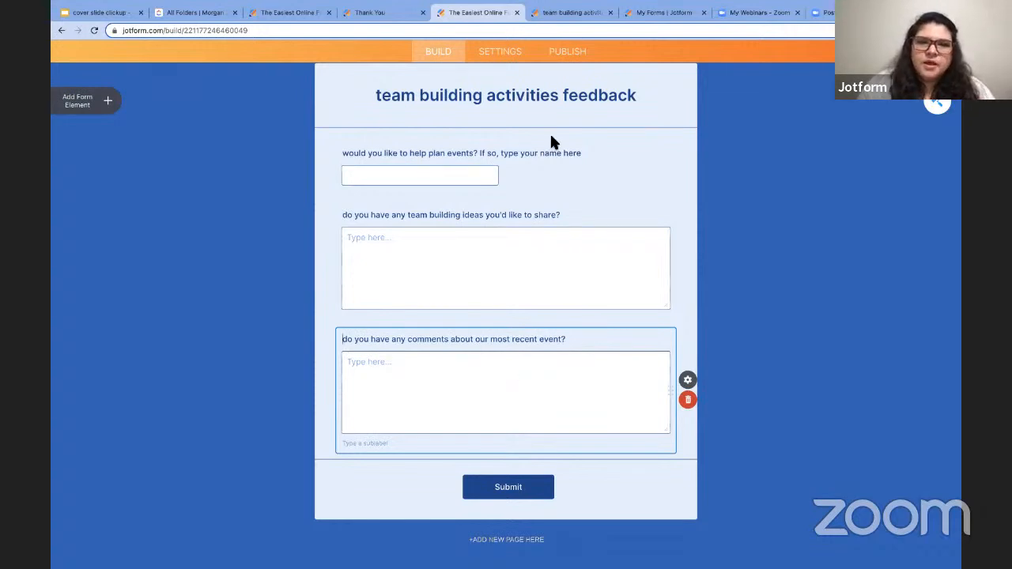
{"action": "left_click", "coordinate": [504, 52]}
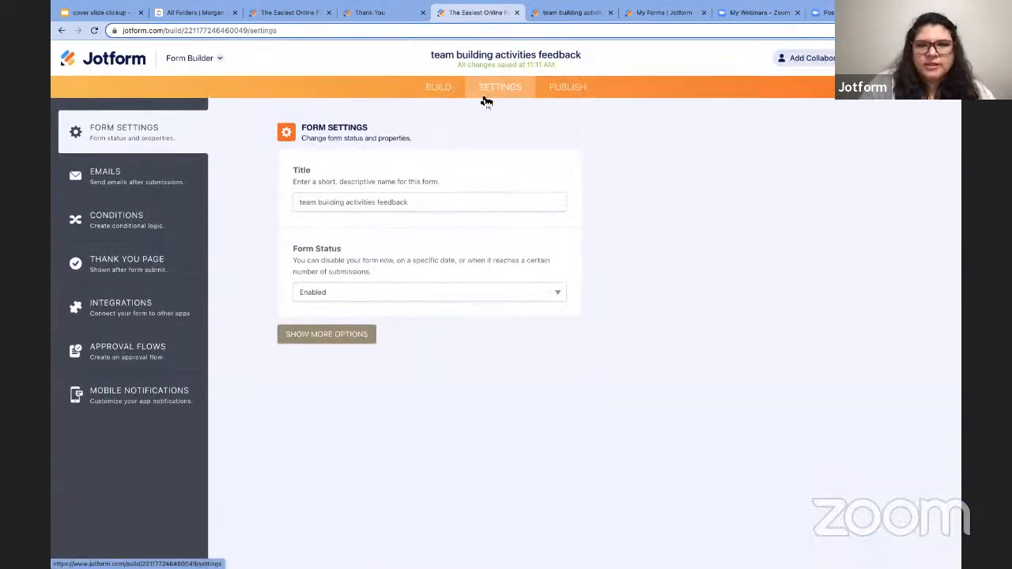
- Review the form's ClickUp integration actions: create a subtask and create a task comment
{"action": "left_click", "coordinate": [126, 315]}
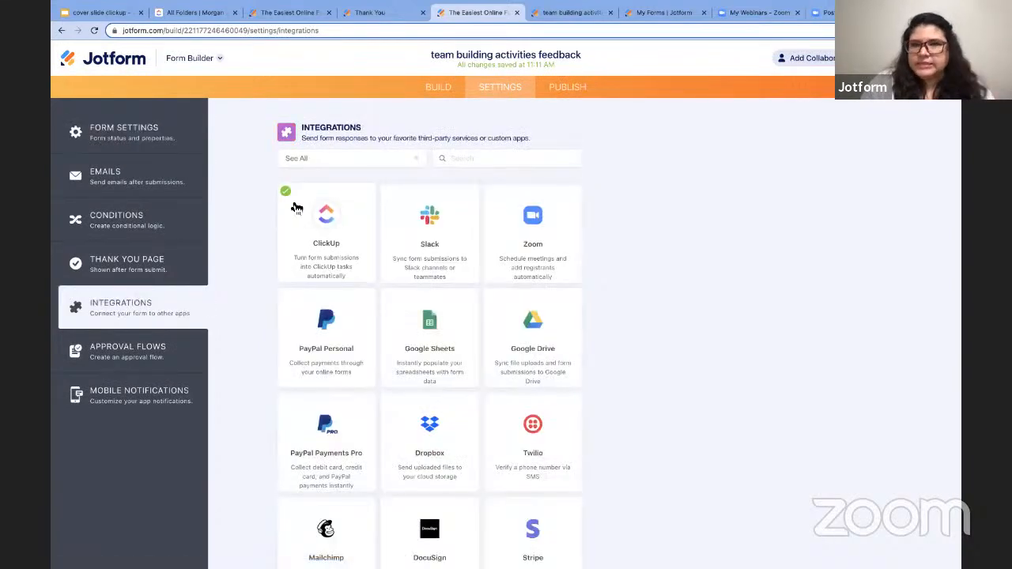
{"action": "left_click", "coordinate": [322, 231]}
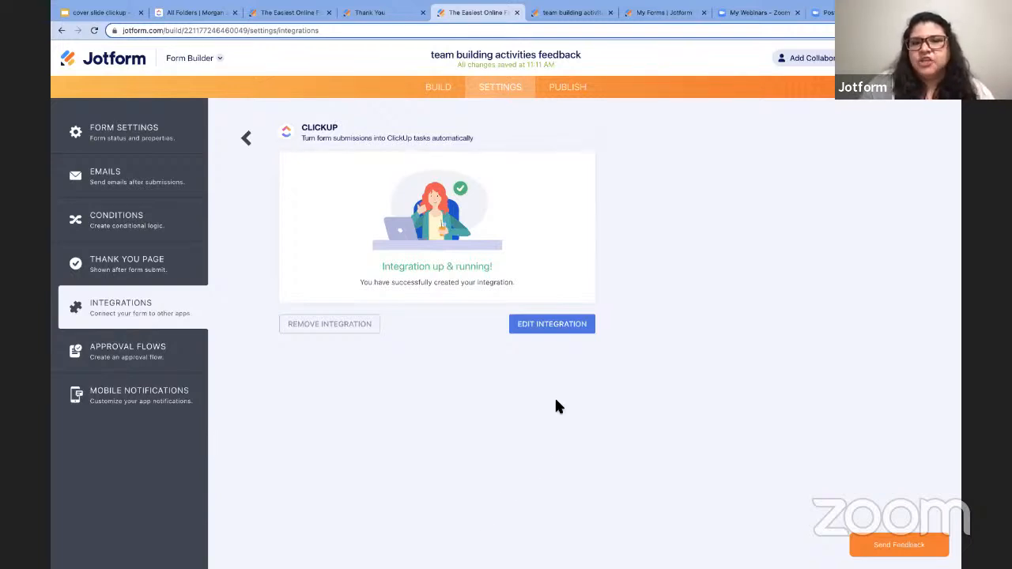
{"action": "left_click", "coordinate": [538, 331]}
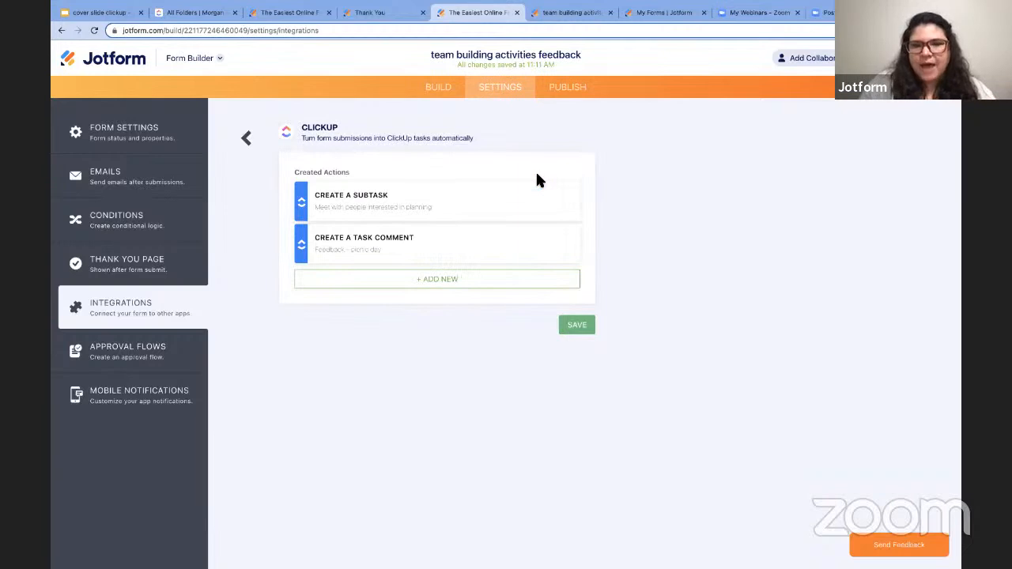
{"action": "mouse_move", "coordinate": [423, 208]}
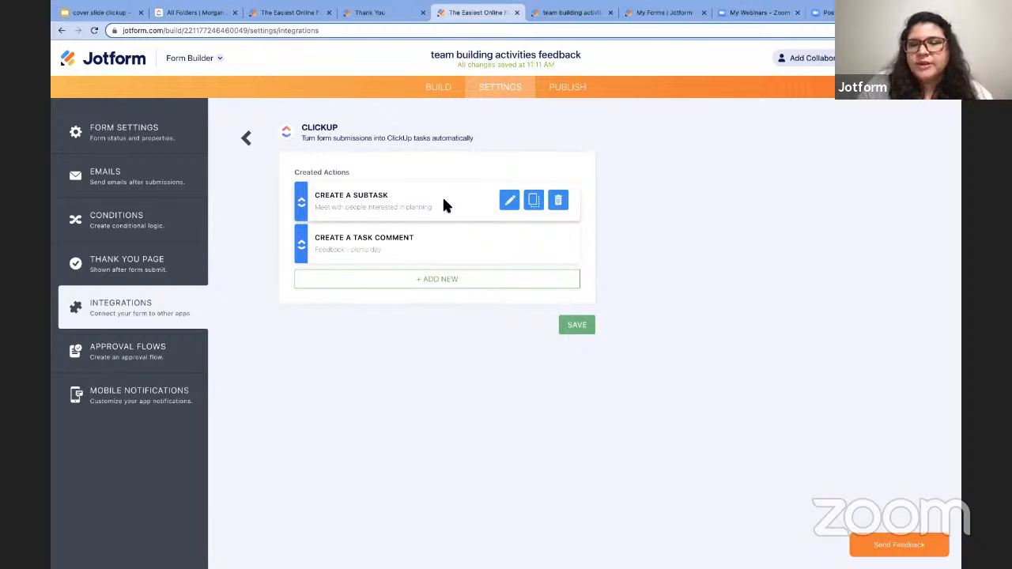
{"action": "mouse_move", "coordinate": [451, 250]}
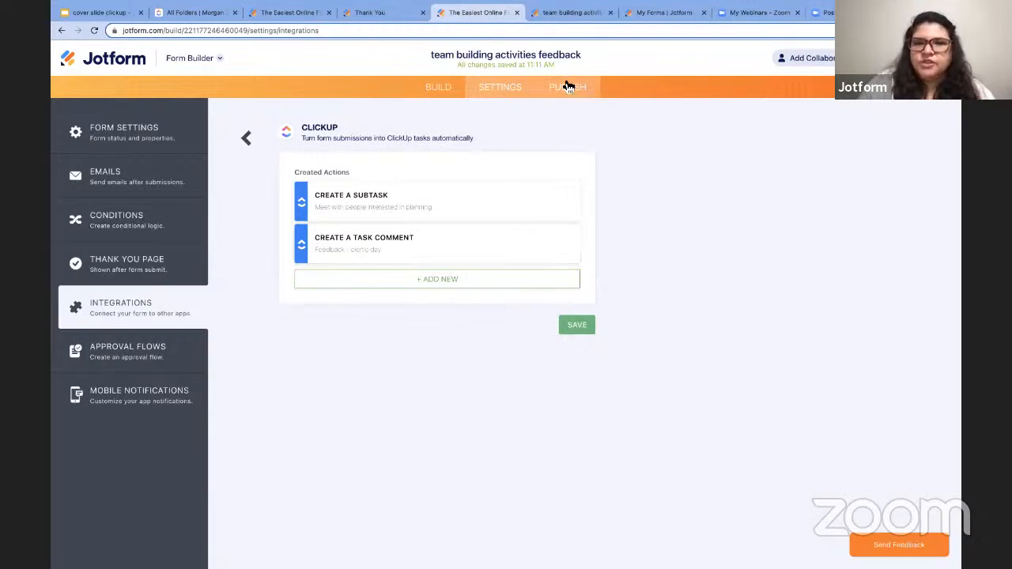
{"action": "left_click", "coordinate": [566, 89]}
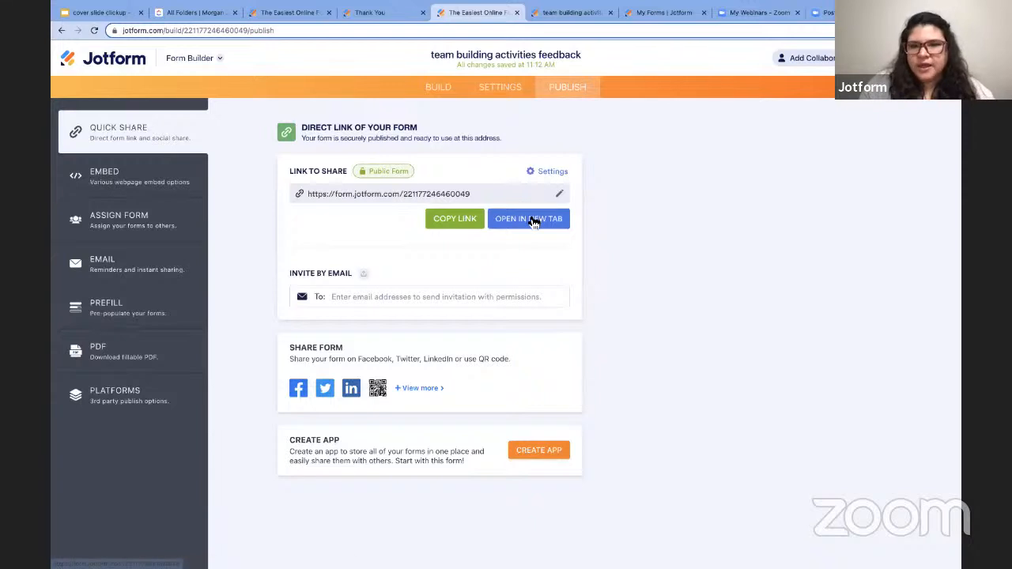
- Submit the live form with a name, 'let's do a bowling night!' and 'loved seeing everyone out of the office!'
{"action": "left_click", "coordinate": [530, 219]}
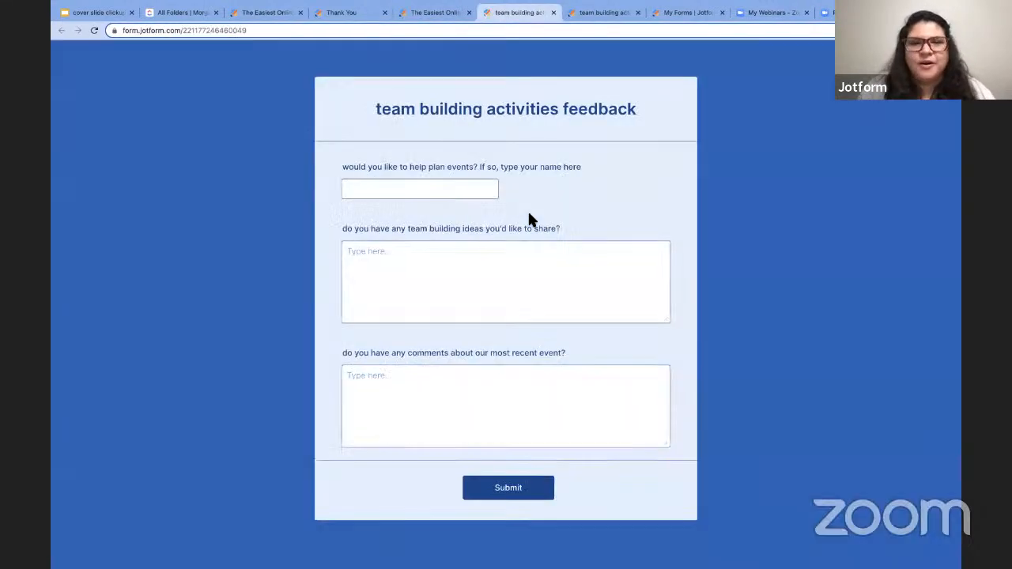
{"action": "left_click", "coordinate": [395, 181]}
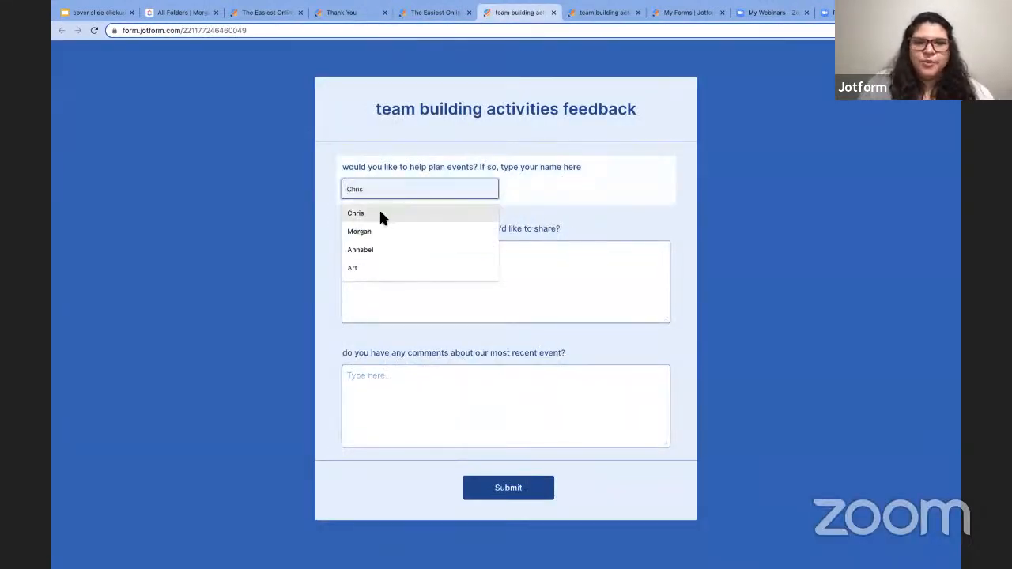
{"action": "left_click", "coordinate": [379, 210]}
{"action": "left_click", "coordinate": [413, 277]}
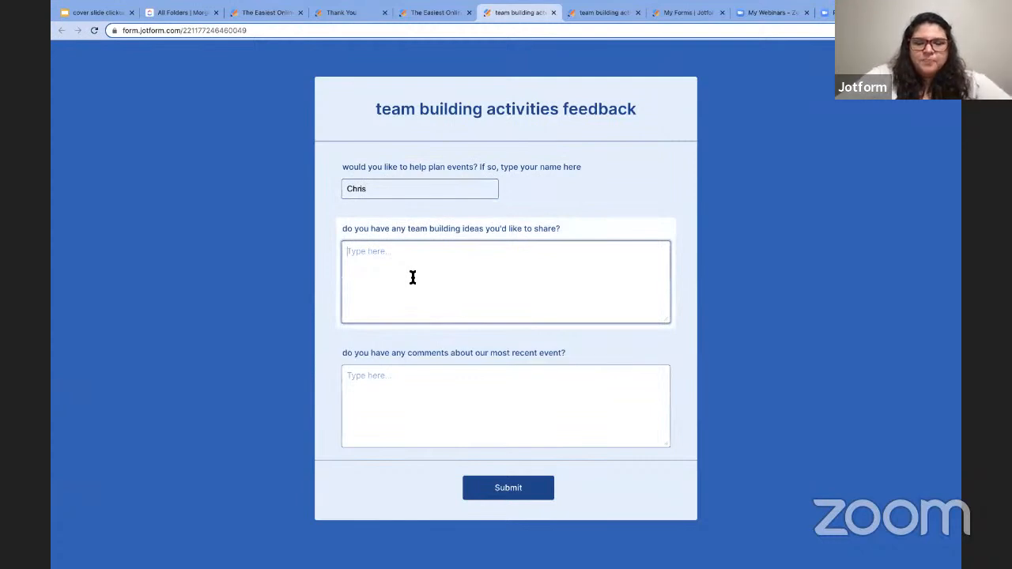
{"action": "type", "text": "let's do a "}
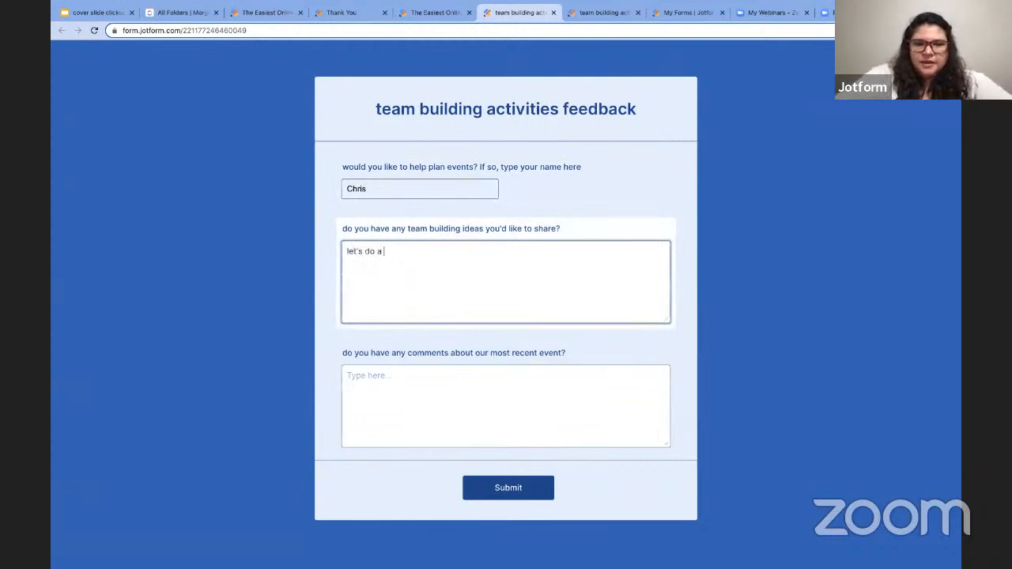
{"action": "type", "text": "bowling night!"}
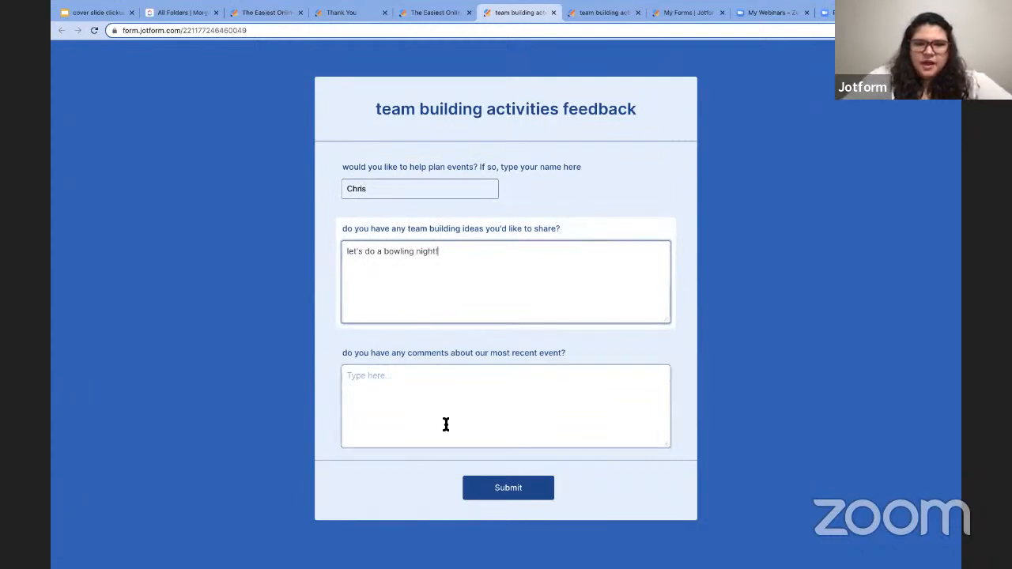
{"action": "left_click", "coordinate": [445, 423]}
{"action": "type", "text": "loved s"}
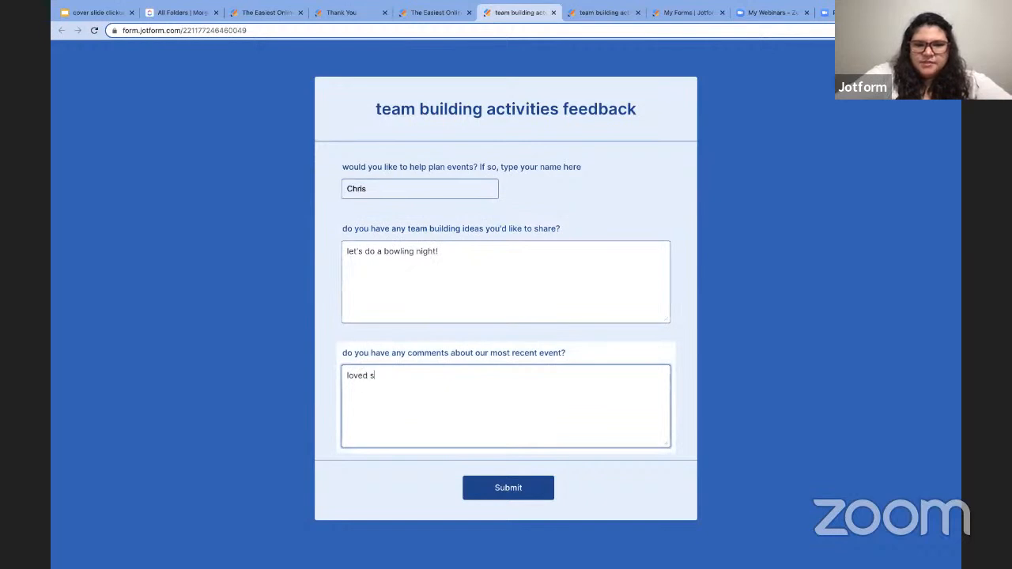
{"action": "type", "text": "eeing e"}
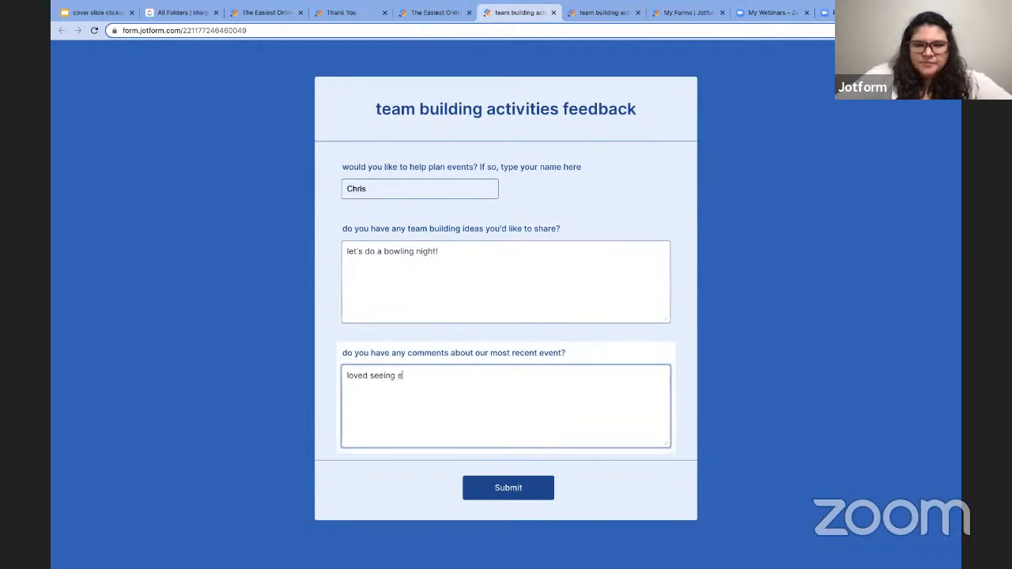
{"action": "type", "text": "veryone out of the office!"}
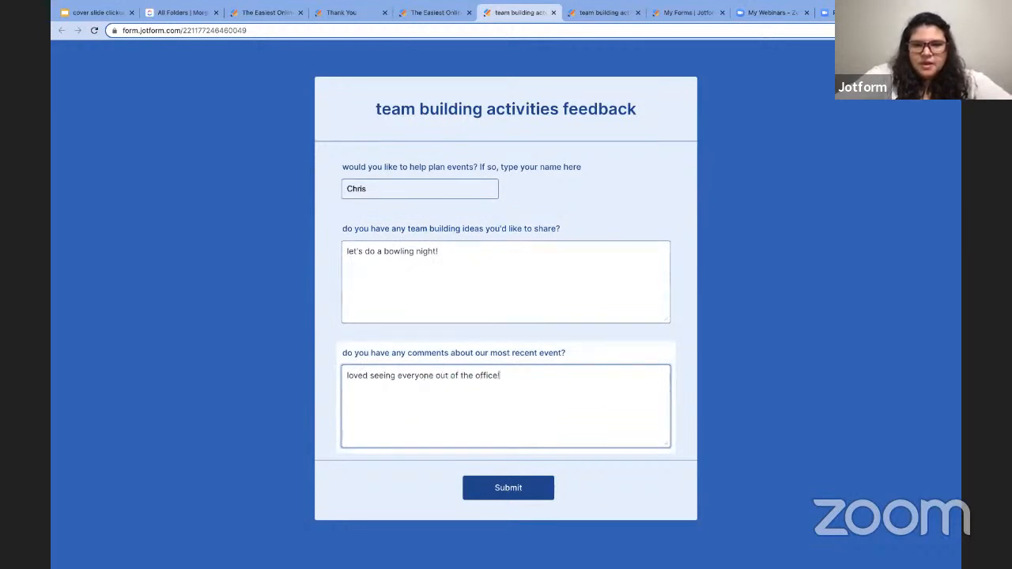
{"action": "left_click", "coordinate": [517, 486]}
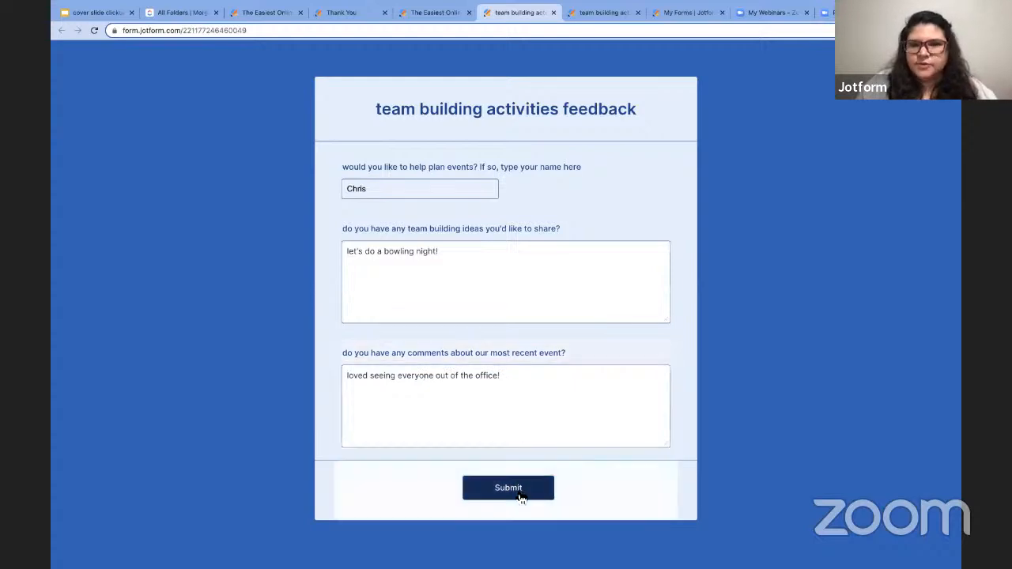
{"action": "left_click", "coordinate": [190, 14]}
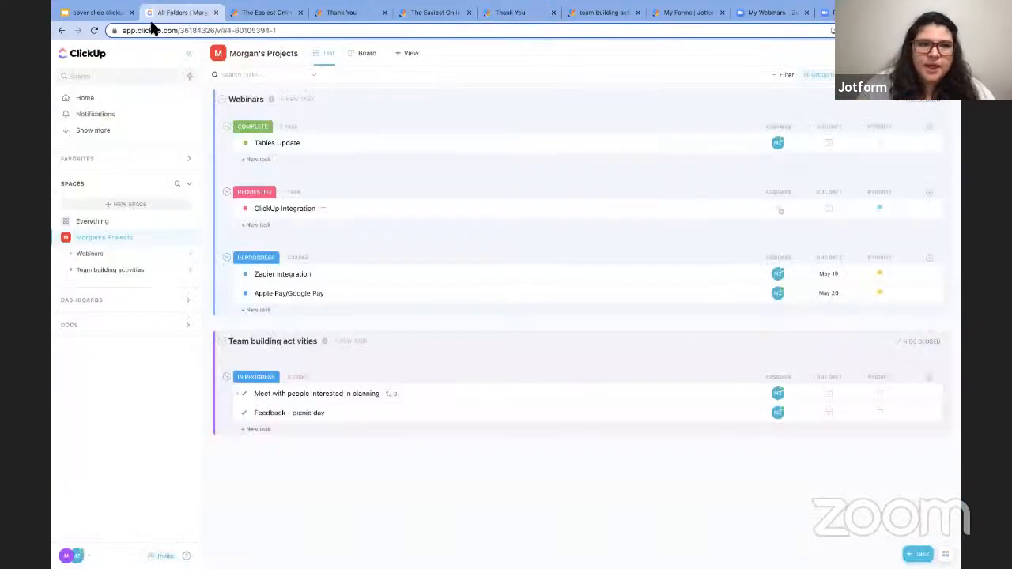
- Reload ClickUp and check off the newest subtask under Meet with people interested in planning
{"action": "left_click", "coordinate": [159, 31]}
{"action": "key", "text": "Return"}
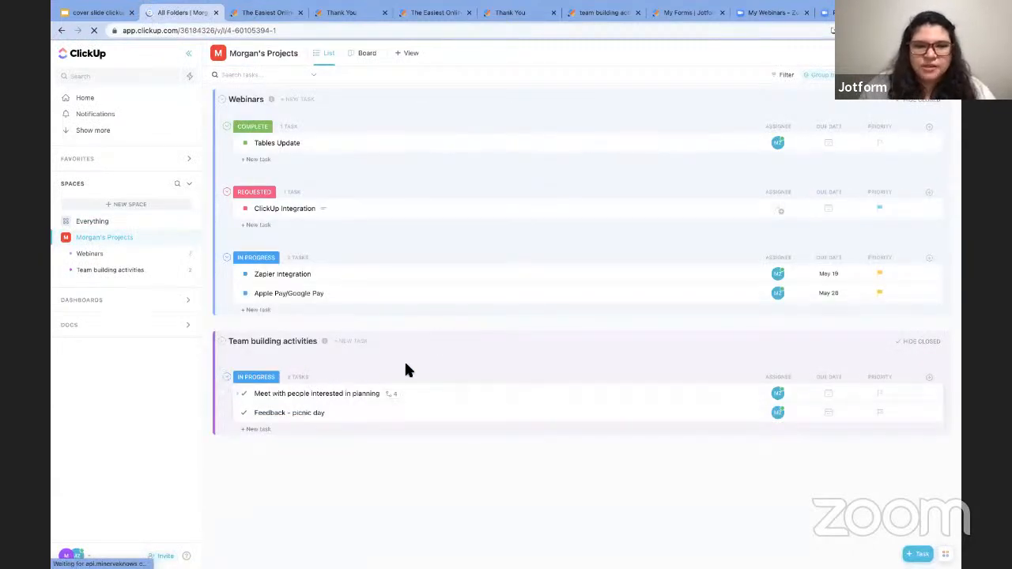
{"action": "left_click", "coordinate": [346, 395]}
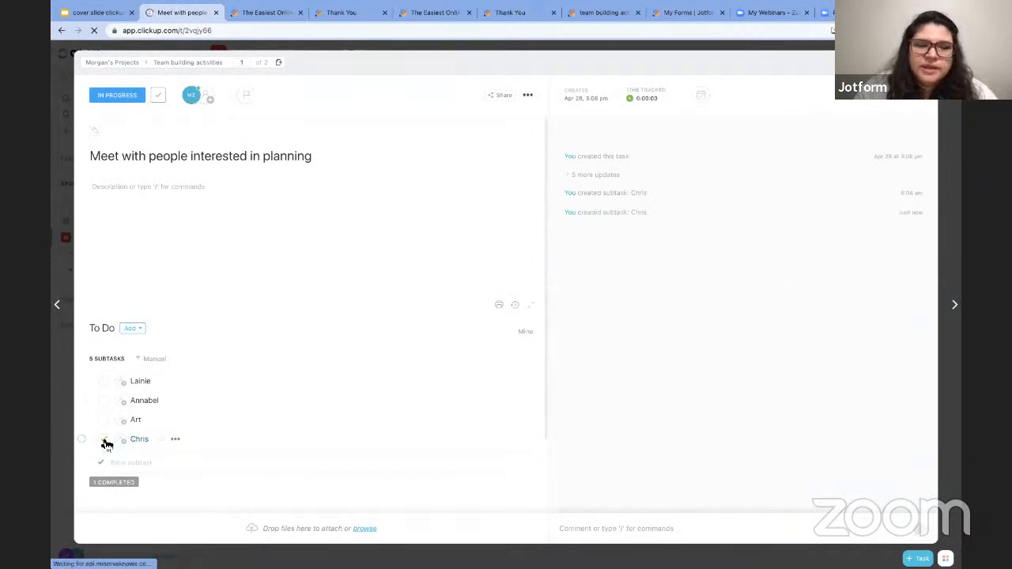
{"action": "left_click", "coordinate": [104, 441]}
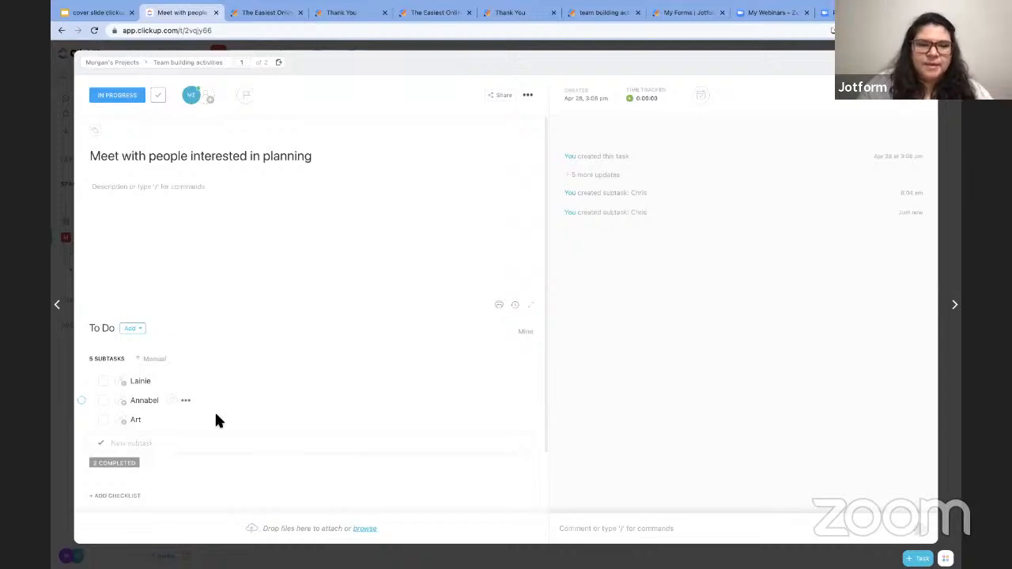
{"action": "left_click", "coordinate": [127, 463]}
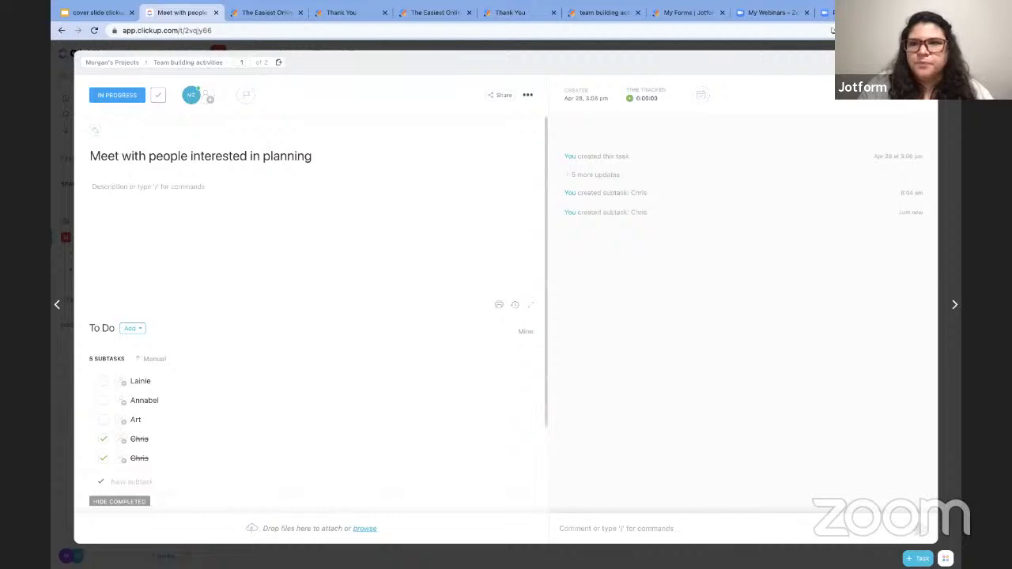
{"action": "left_click", "coordinate": [925, 62]}
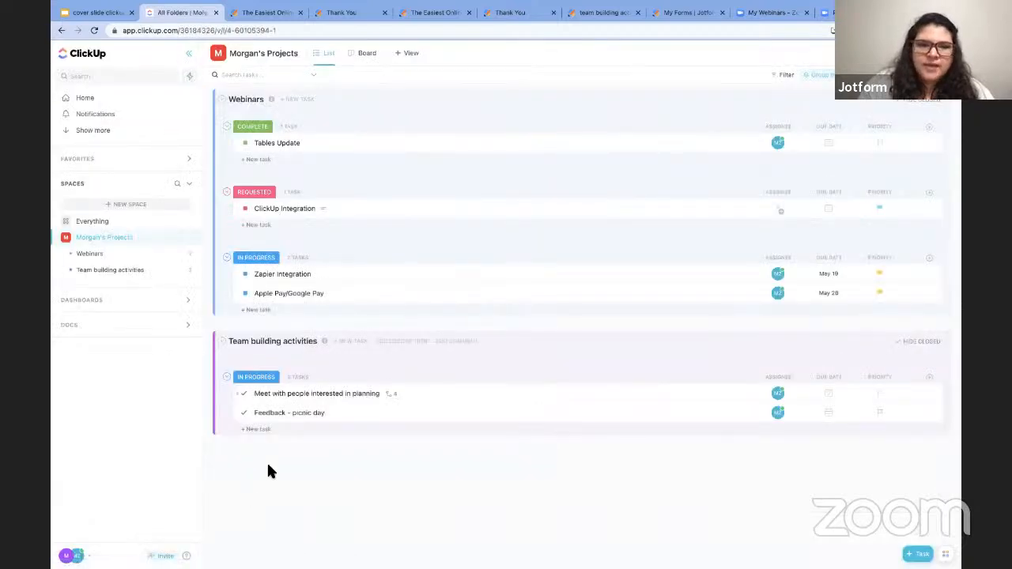
- Confirm the new comment on the Feedback - picnic day task
{"action": "left_click", "coordinate": [305, 413]}
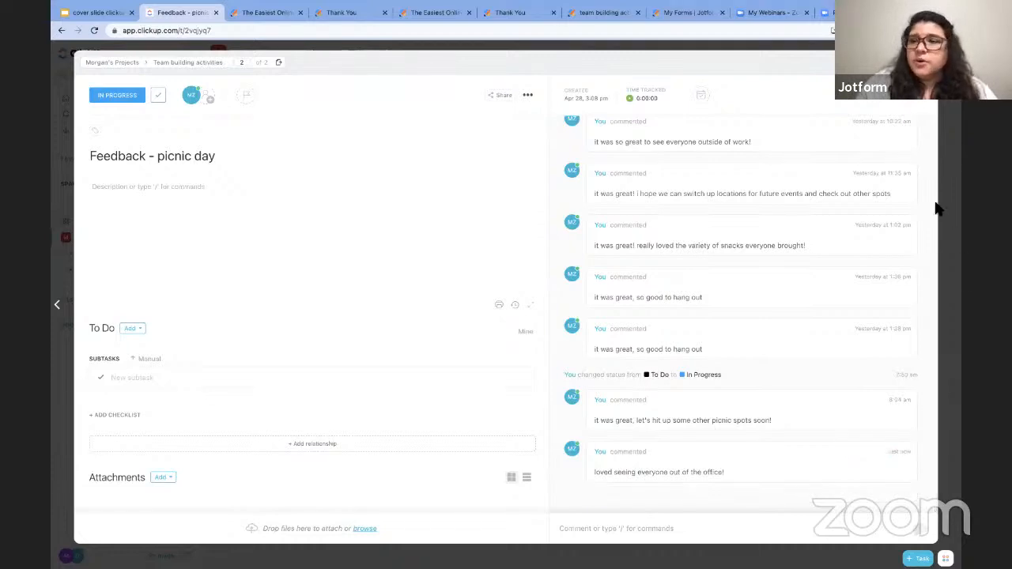
{"action": "key", "text": "Escape"}
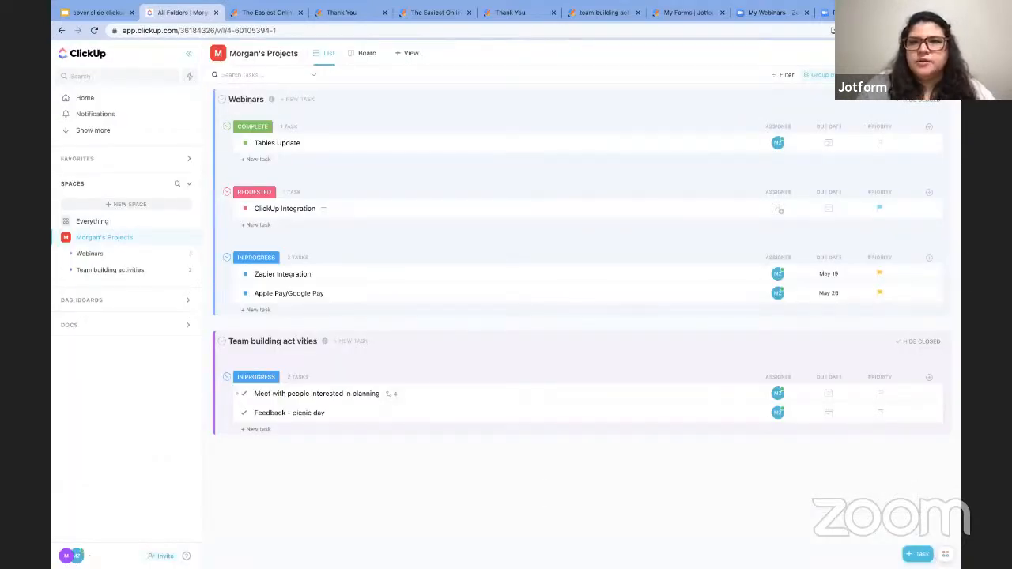
{"action": "left_click", "coordinate": [610, 16]}
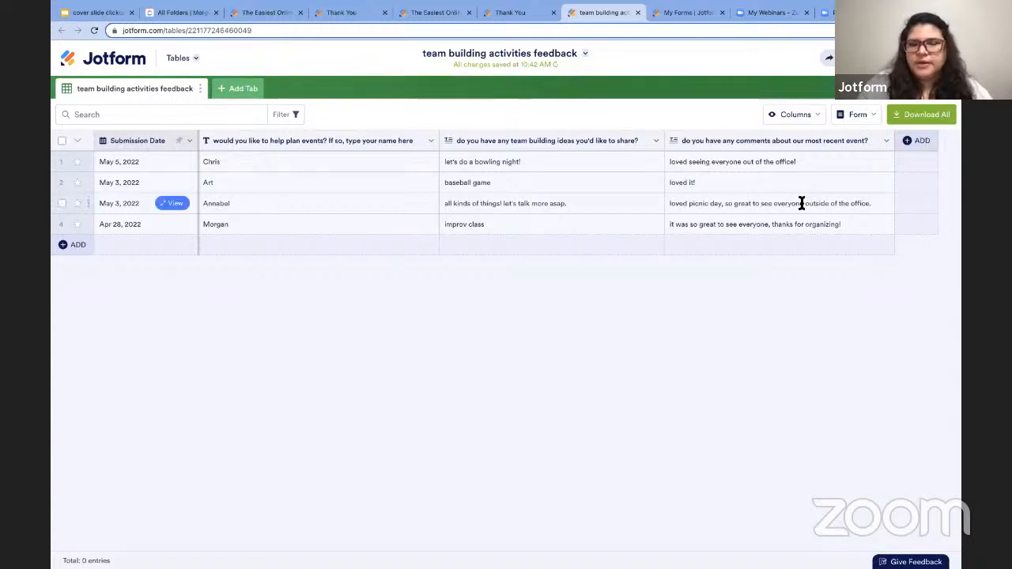
- Add a Send Data to Other Apps button column named 'clickup' to the table
{"action": "left_click", "coordinate": [920, 140]}
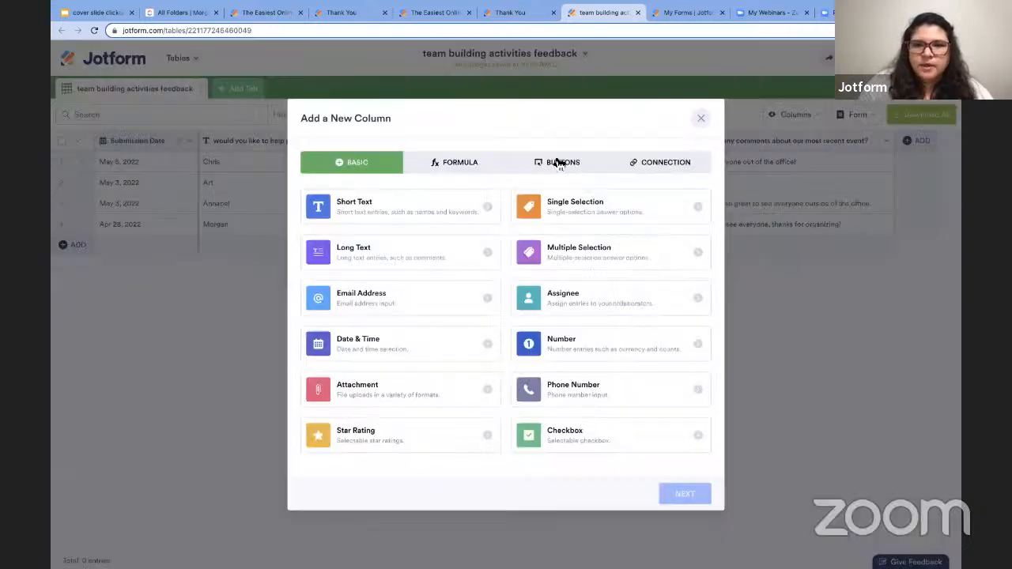
{"action": "left_click", "coordinate": [560, 162]}
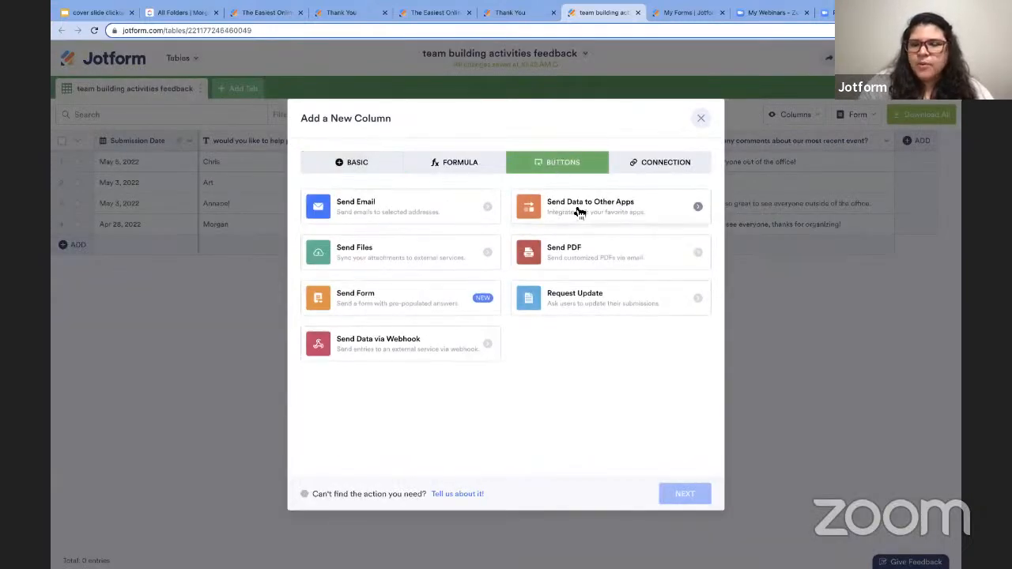
{"action": "left_click", "coordinate": [582, 213]}
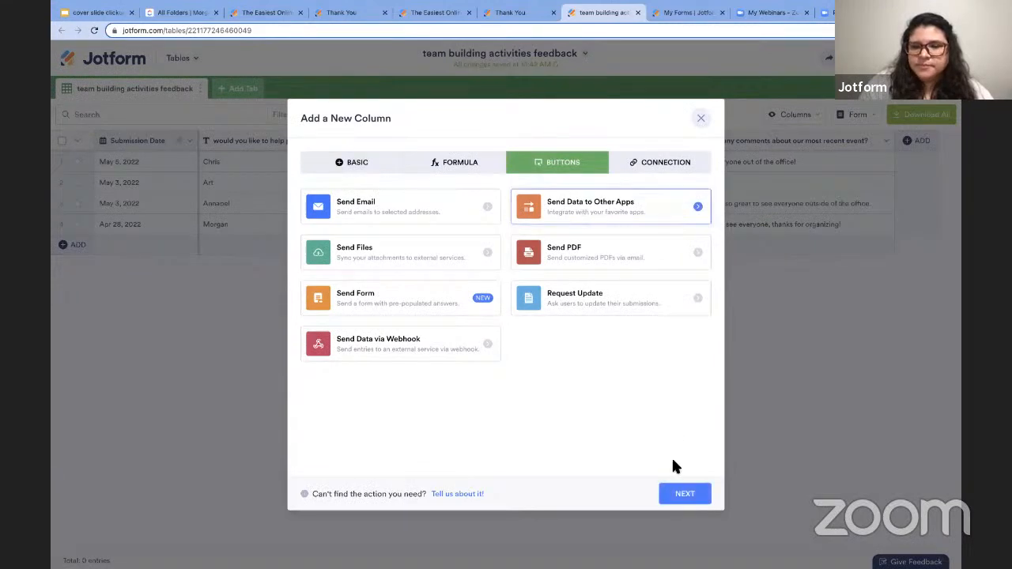
{"action": "left_click", "coordinate": [682, 494]}
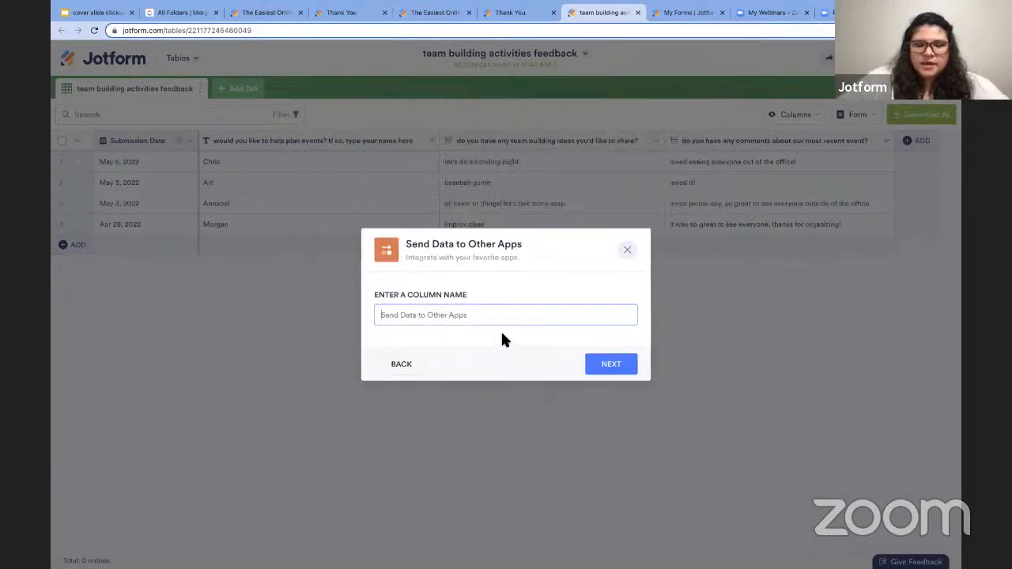
{"action": "type", "text": "clickup"}
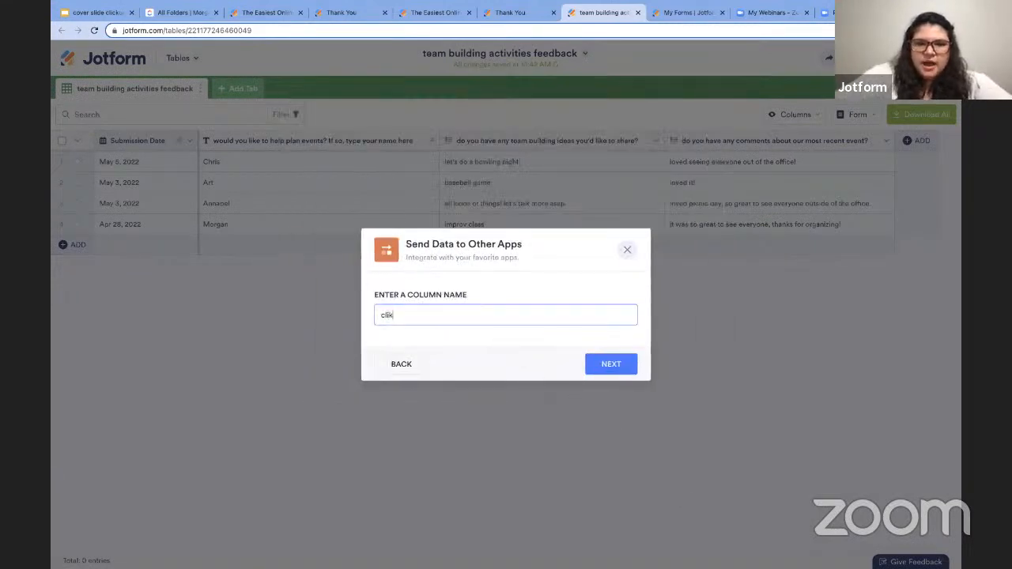
- Link the clickup column to ClickUp and send the May 5, 2022 row's data
{"action": "left_click", "coordinate": [608, 360]}
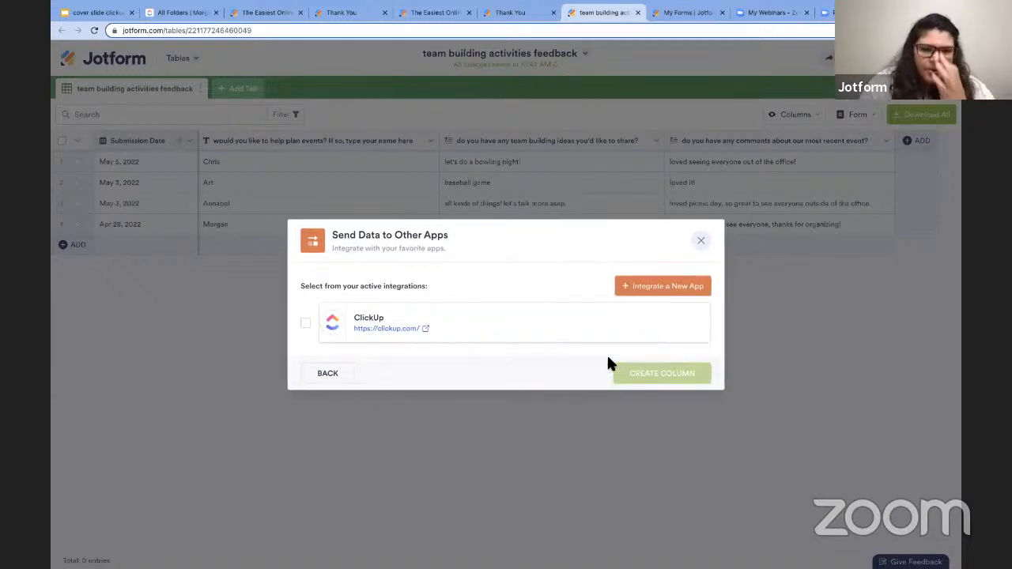
{"action": "left_click", "coordinate": [306, 326]}
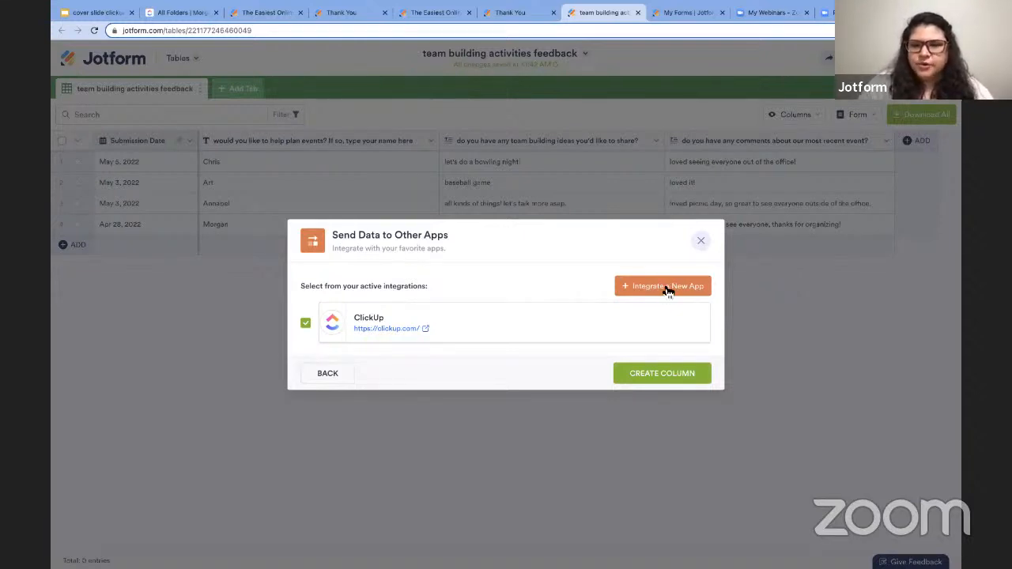
{"action": "left_click", "coordinate": [647, 375]}
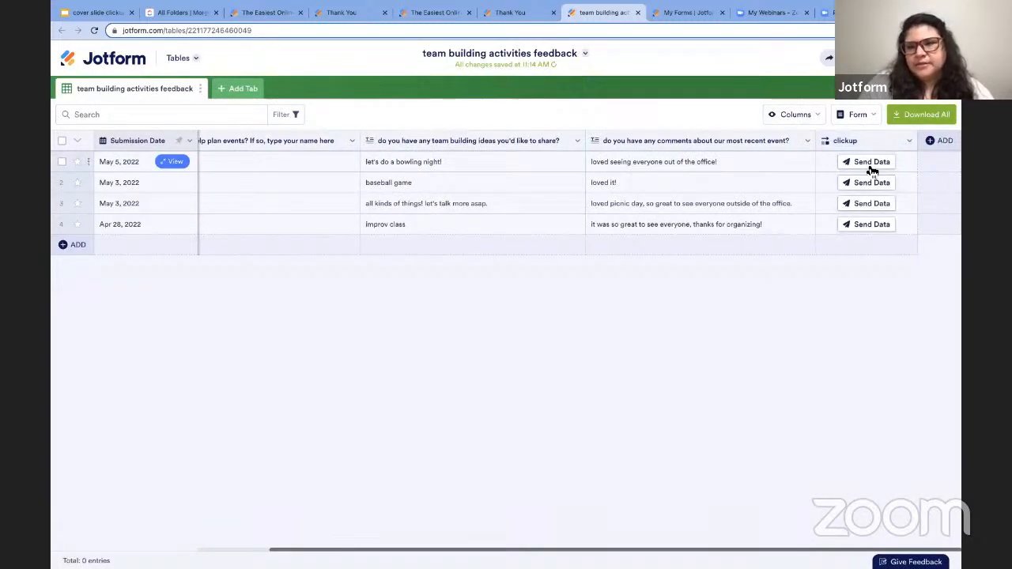
{"action": "left_click", "coordinate": [868, 163]}
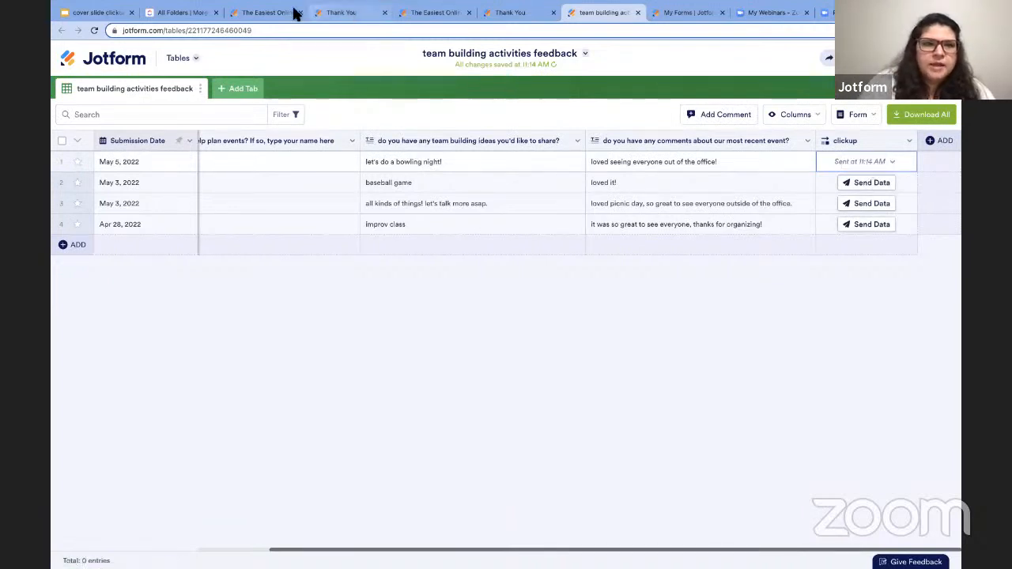
{"action": "left_click", "coordinate": [202, 13]}
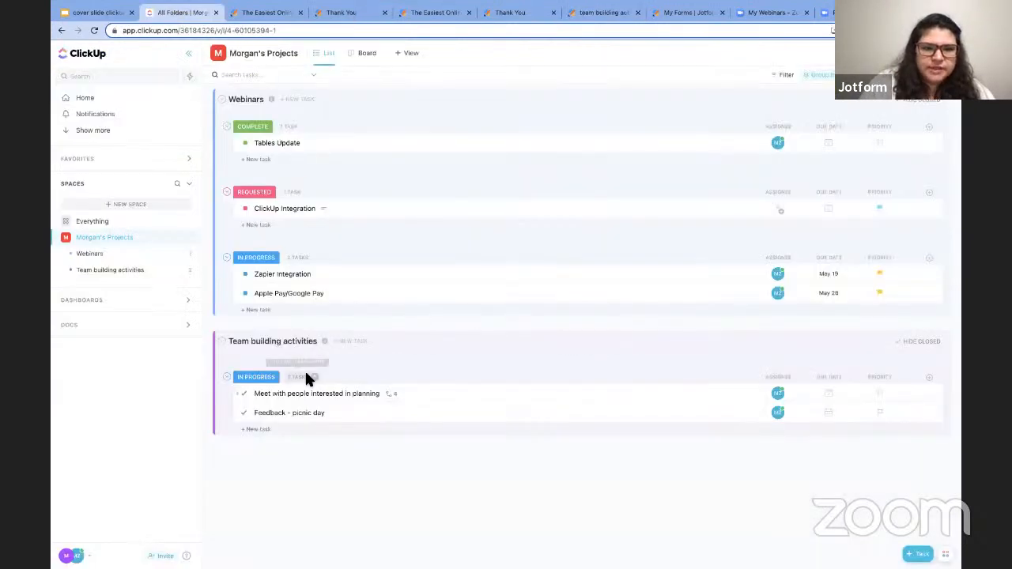
{"action": "left_click", "coordinate": [307, 413]}
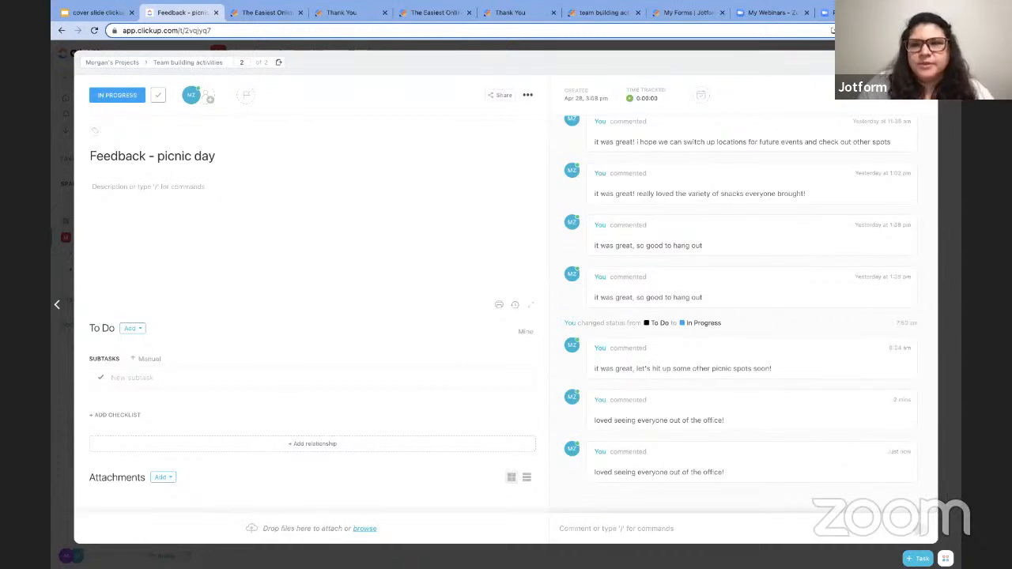
{"action": "key", "text": "Escape"}
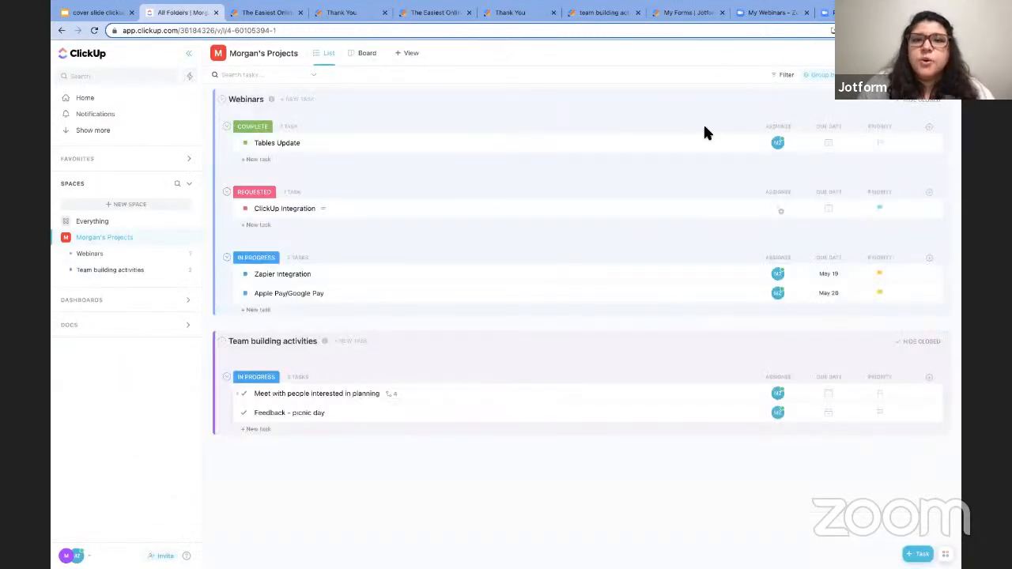